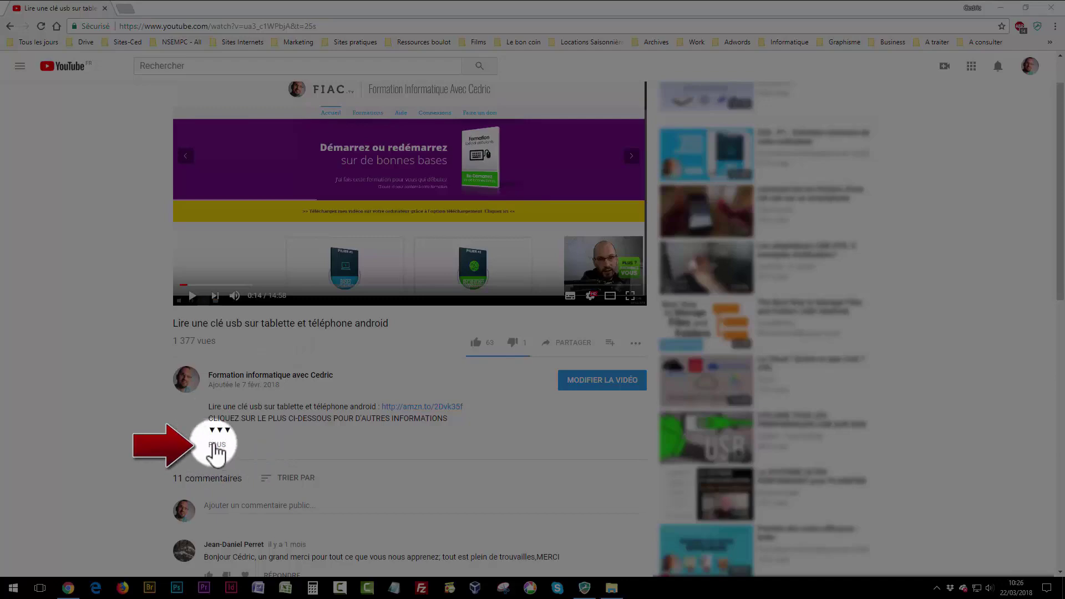
click(218, 444)
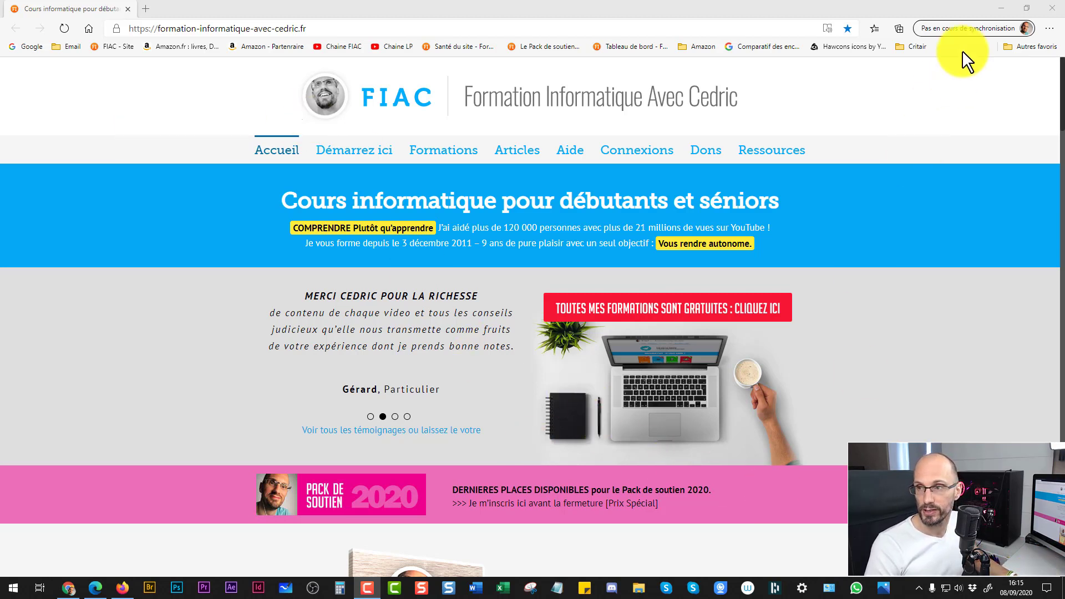
Switch to the Photos app and open the video project 2020-09-07-motange-photo-Bretagne
click(884, 589)
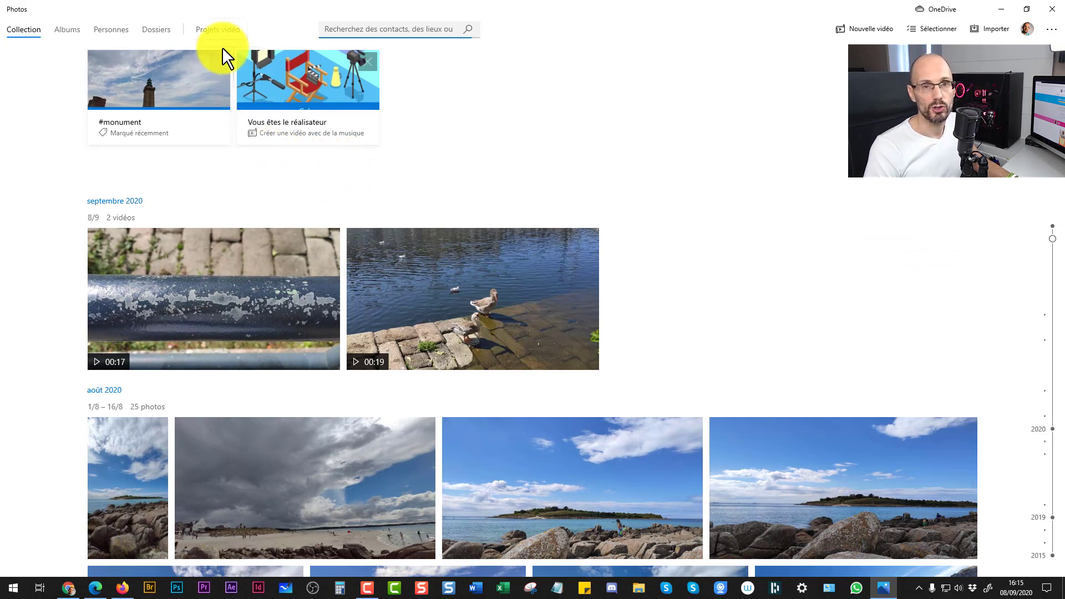
click(214, 29)
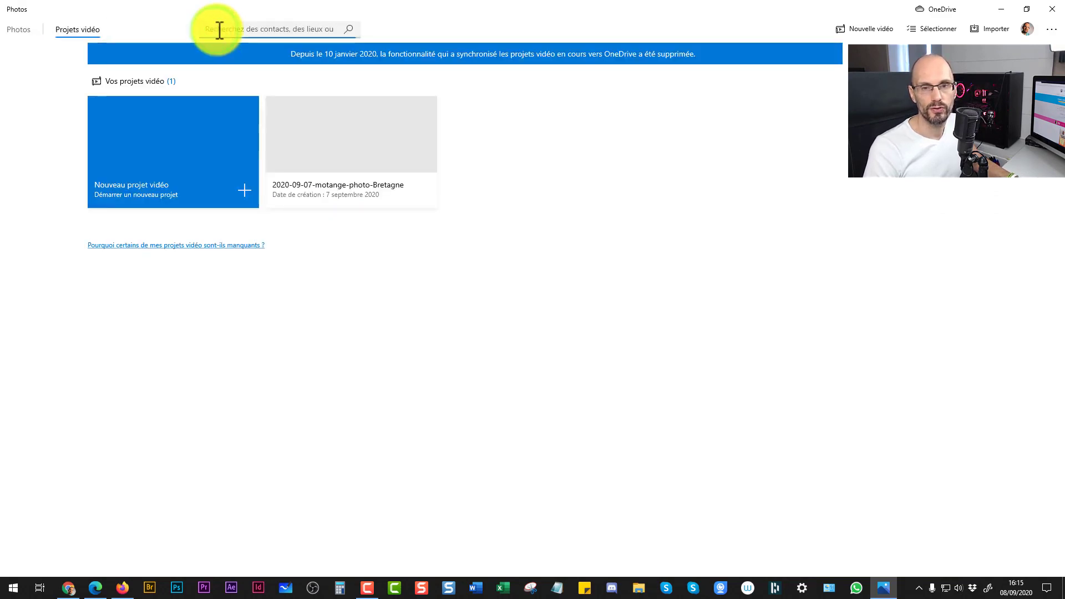
click(359, 130)
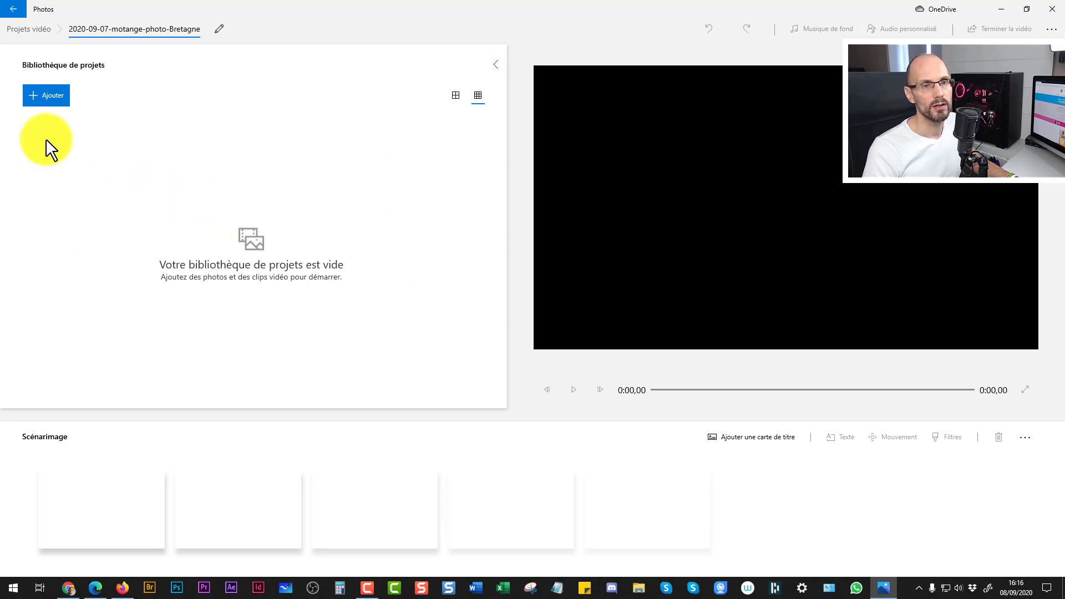
Start adding media from this PC and browse to the brut folder inside 2020-09-04-montage-video-bretagne
click(51, 92)
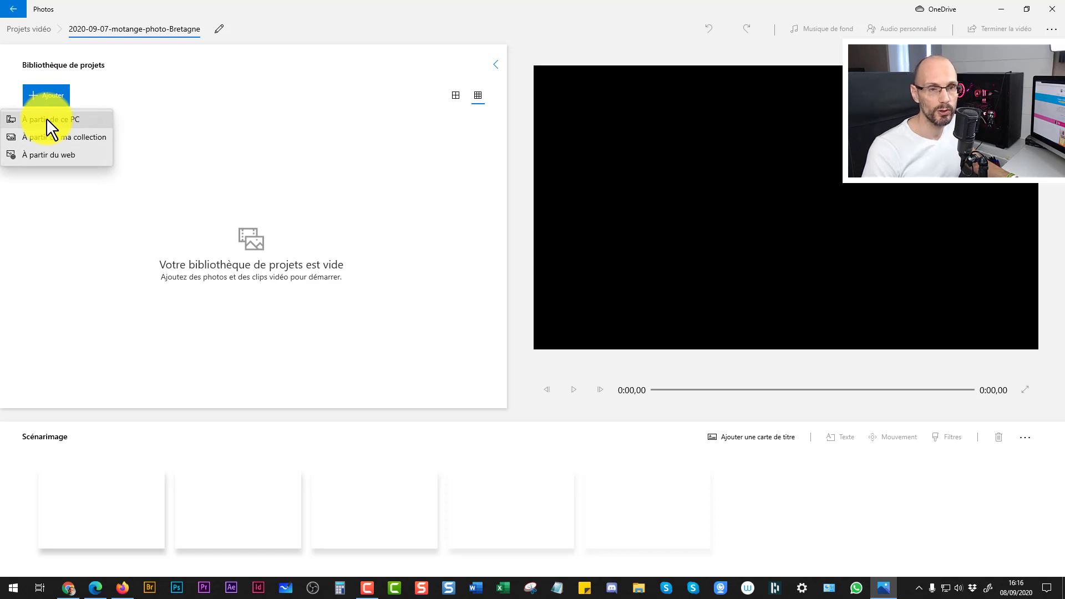
click(46, 117)
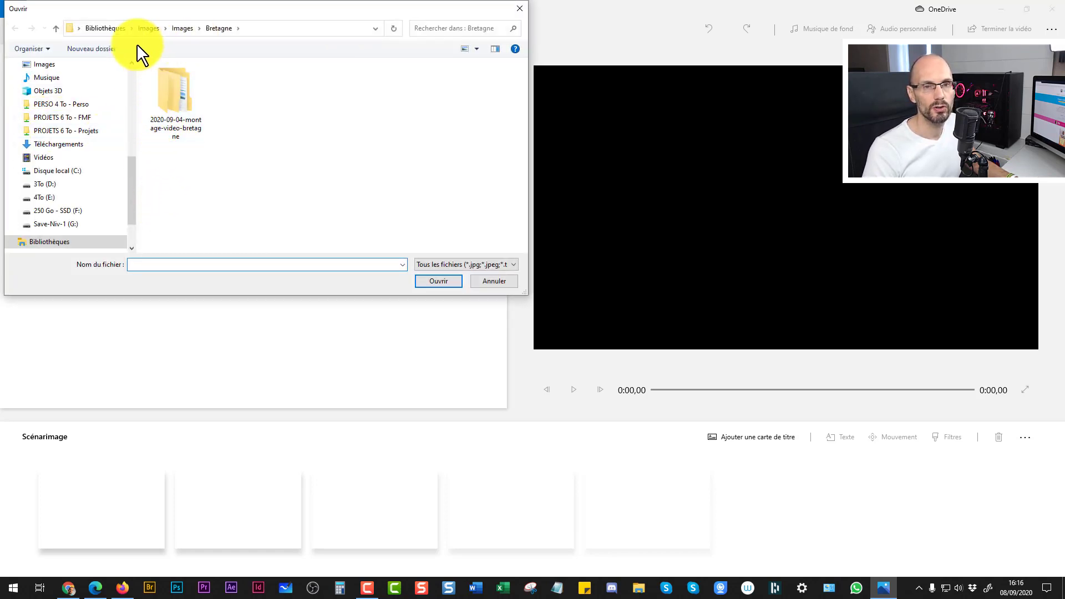
double_click(168, 98)
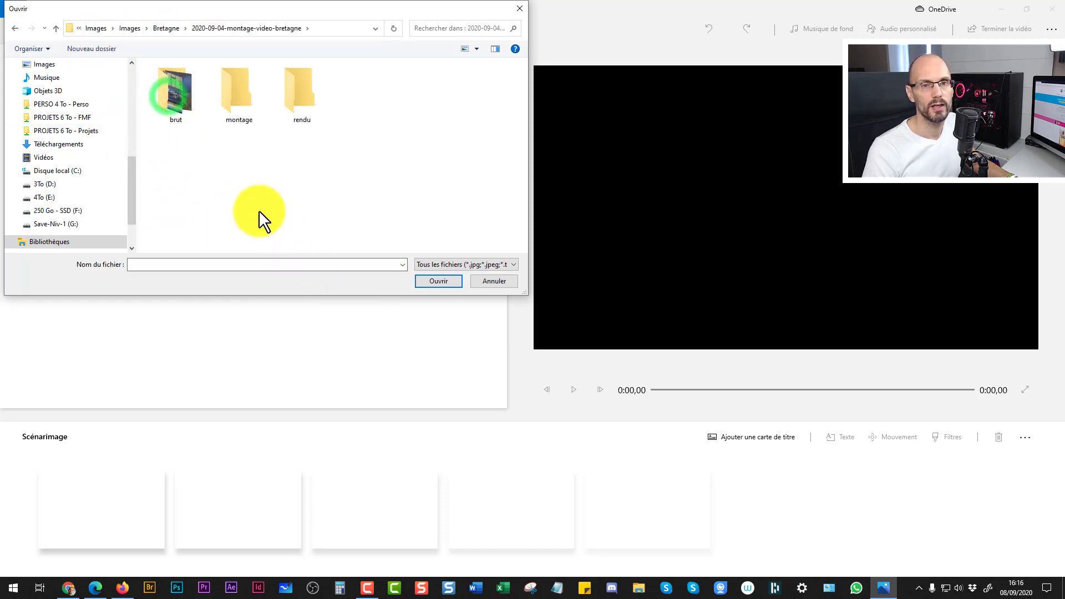
double_click(174, 94)
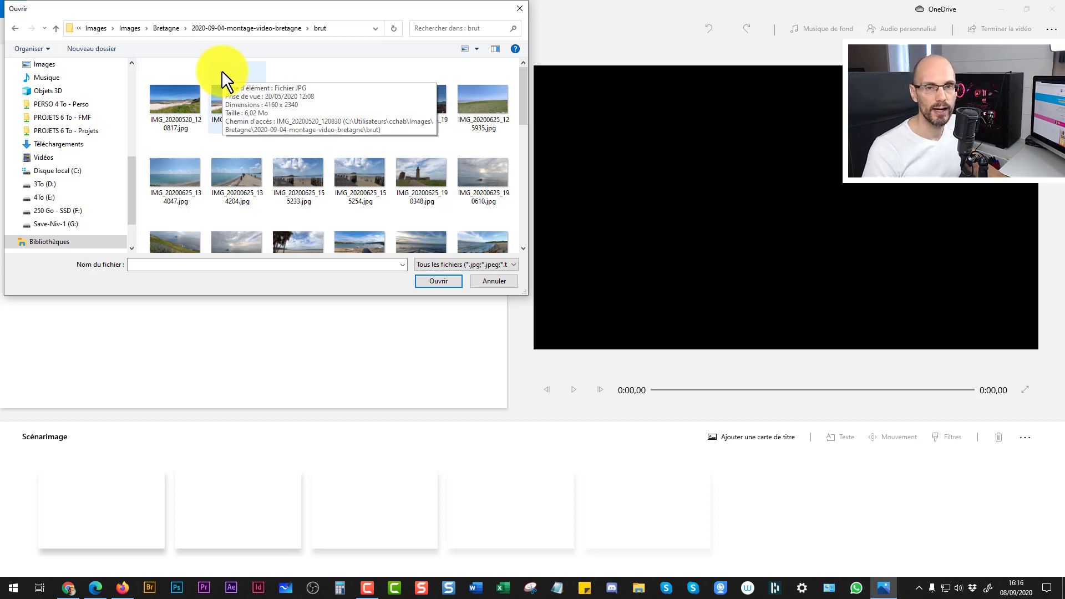
key(ctrl+a)
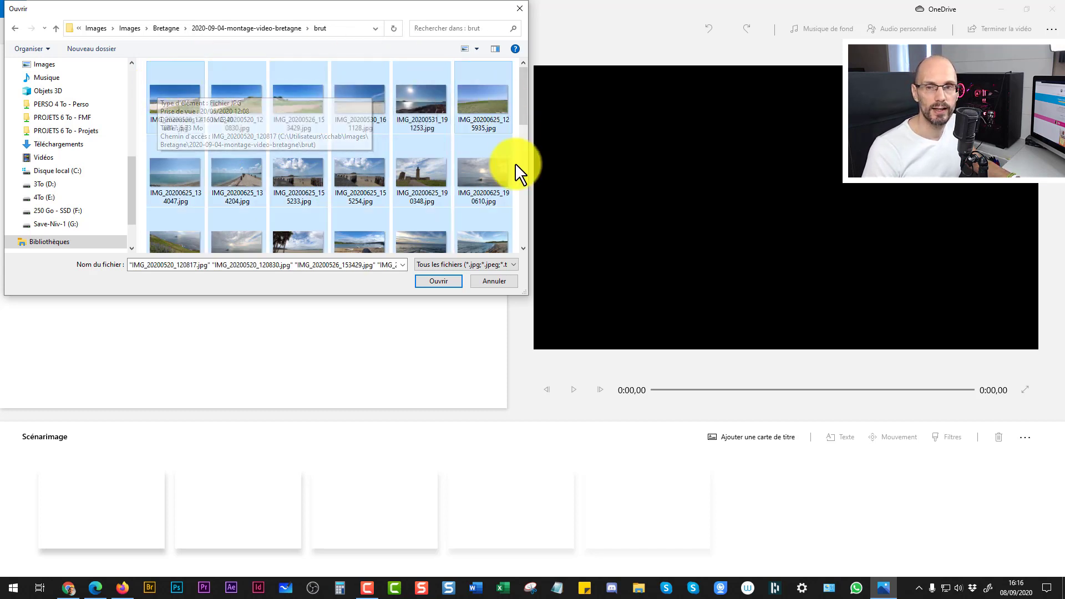
drag(527, 108, 540, 241)
click(481, 220)
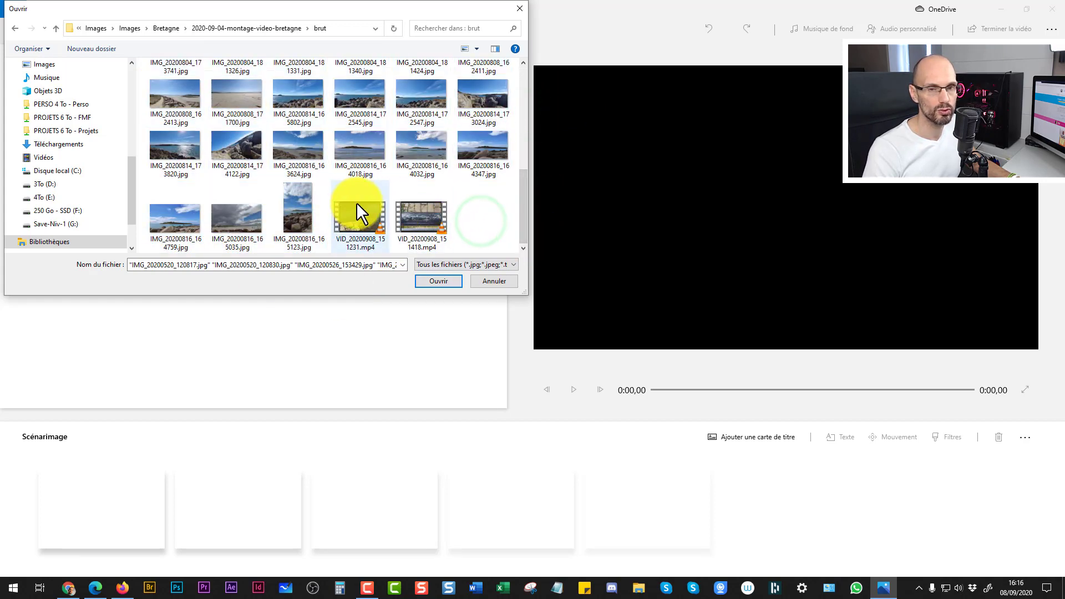
scroll(333, 208, up, 5)
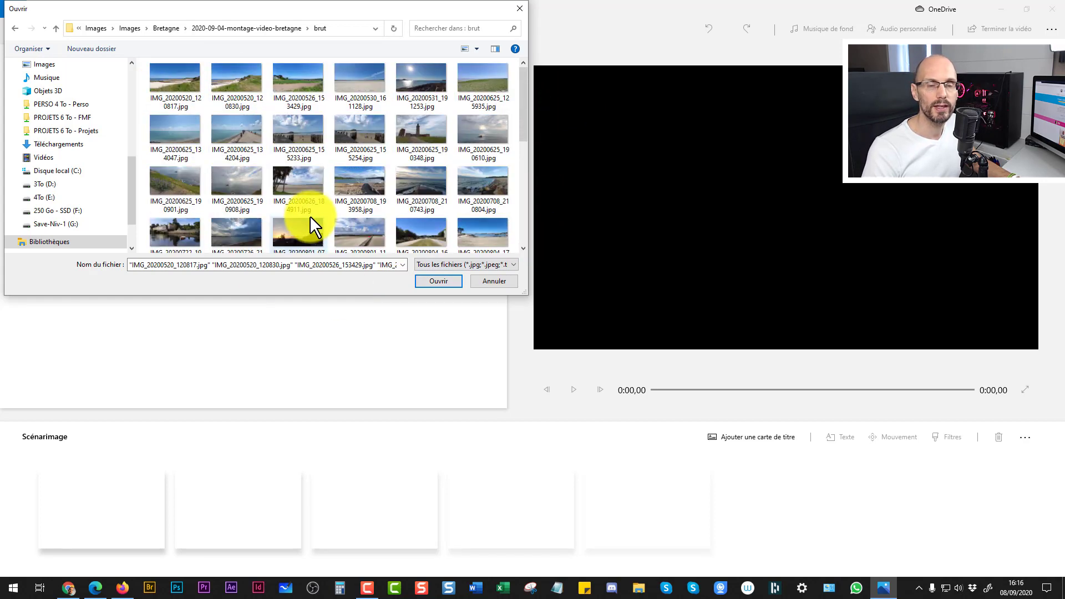
Import all files from IMG_20200520_120817.jpg through VID_20200908_151418.mp4 into the project library and clear the library selection
click(165, 79)
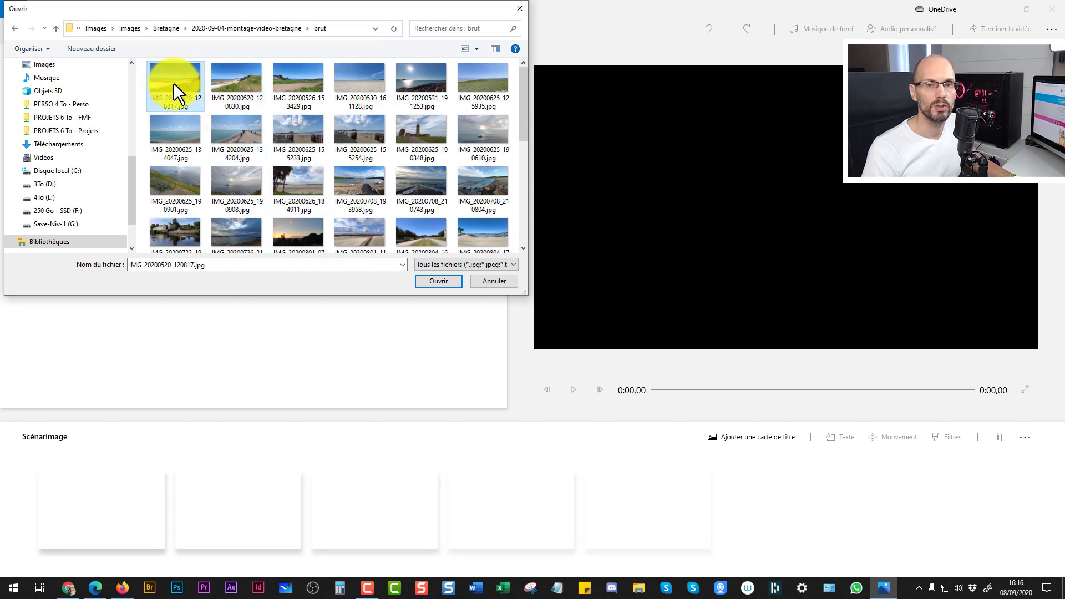
scroll(183, 86, down, 5)
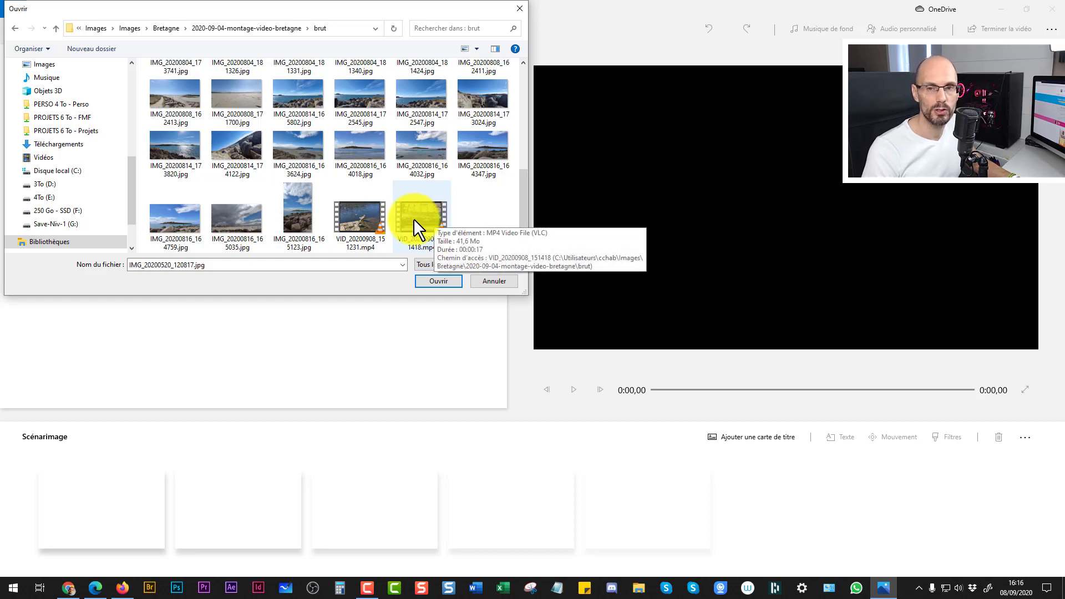
shift+click(428, 217)
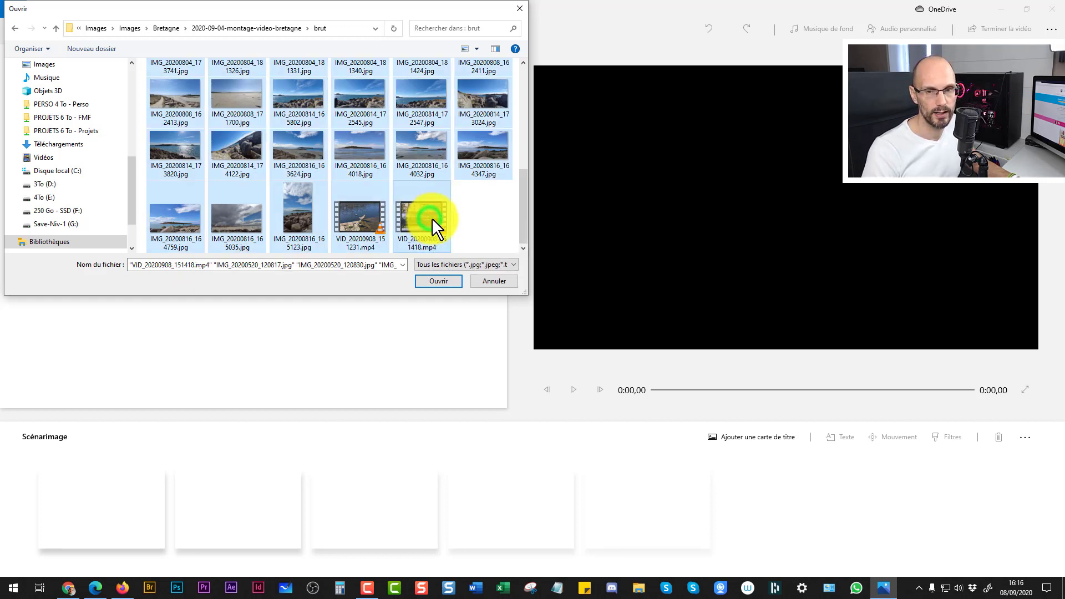
scroll(205, 137, up, 2)
scroll(169, 109, up, 3)
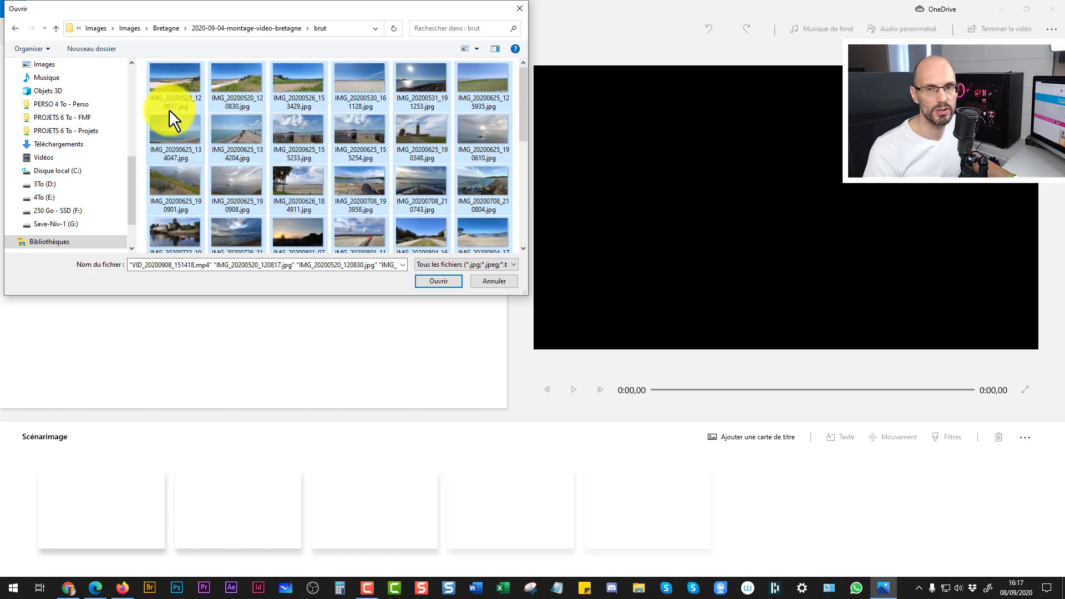
scroll(397, 145, down, 5)
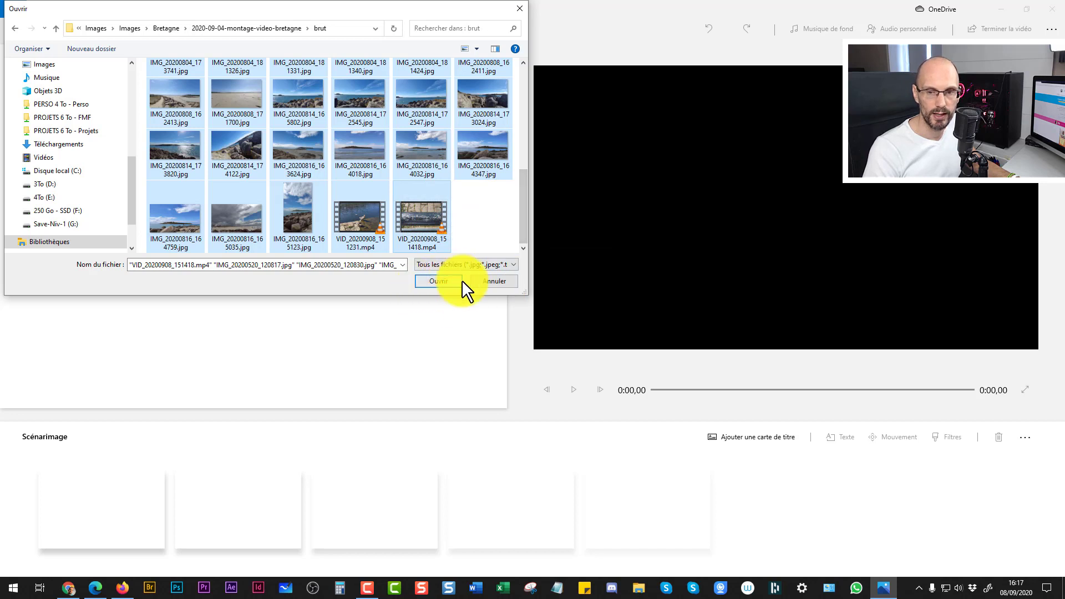
click(438, 281)
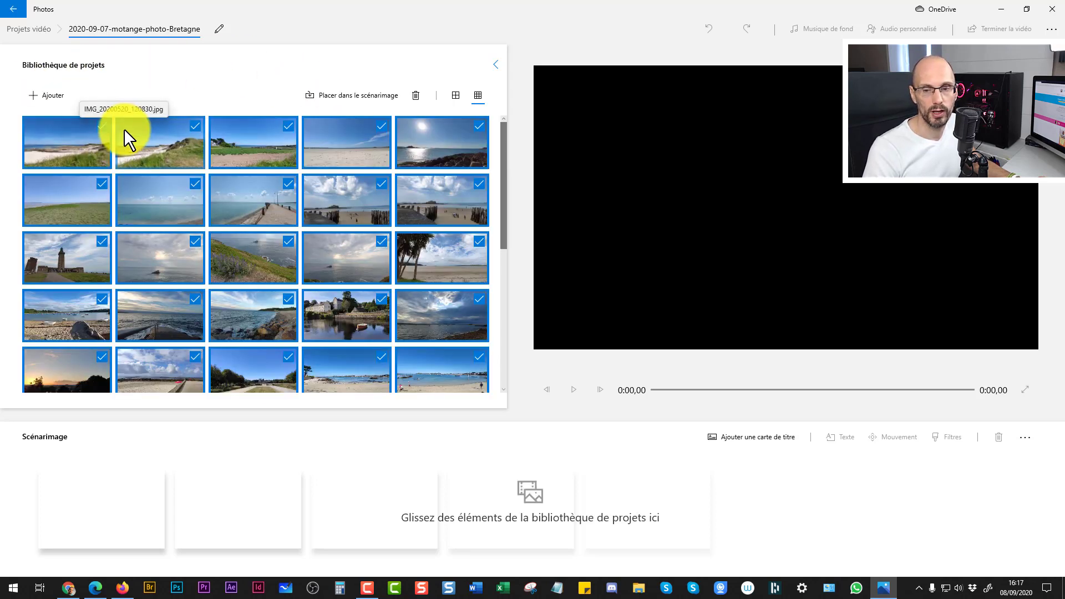
click(185, 105)
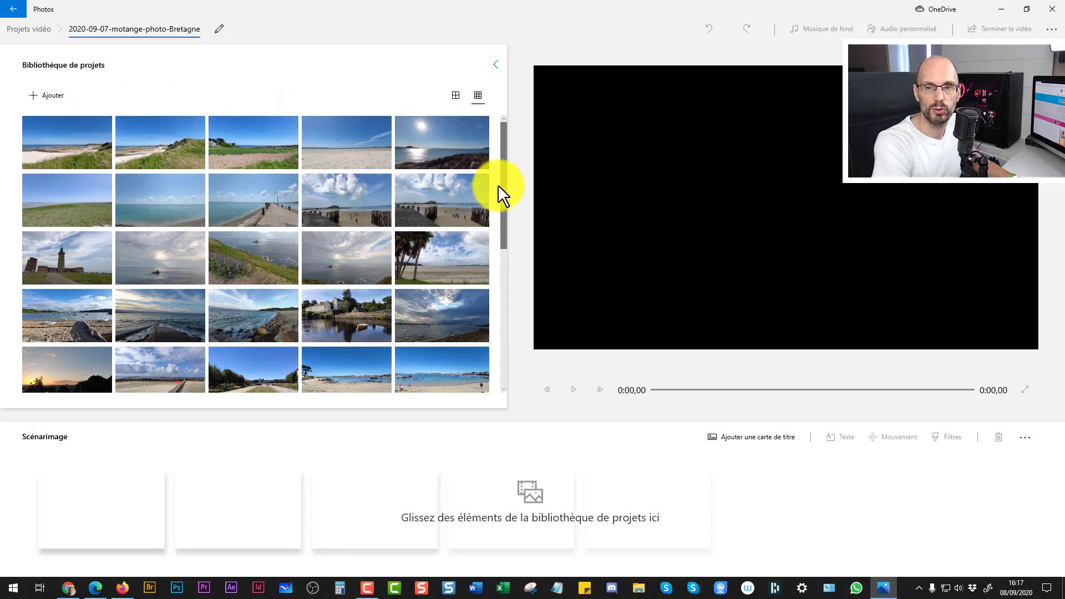
Select every photo and video in the project library and place them all in the storyboard
drag(503, 192, 494, 170)
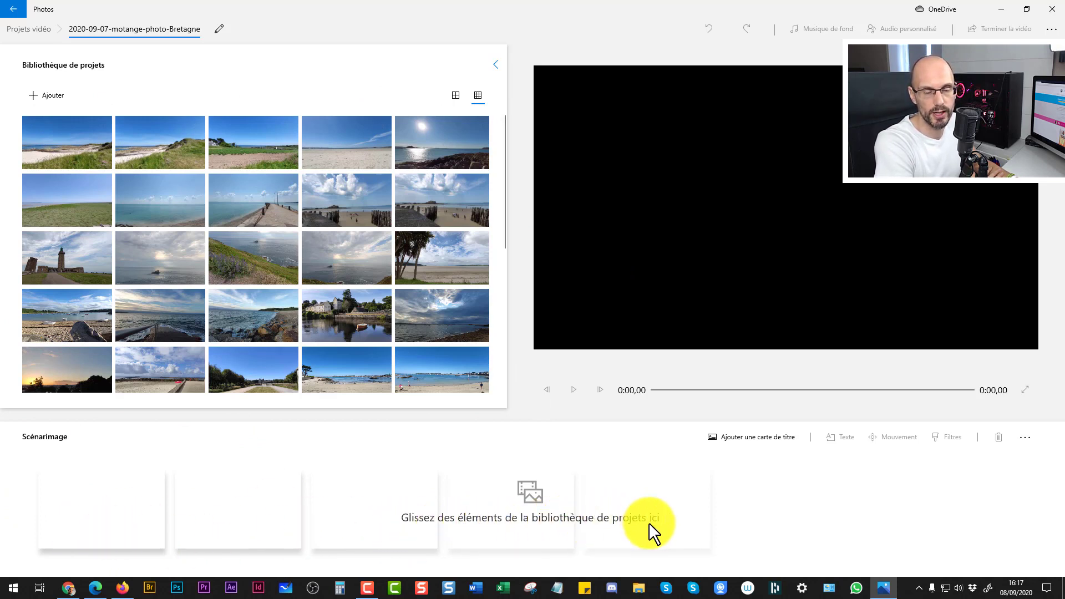
click(77, 126)
scroll(340, 278, down, 3)
scroll(341, 278, down, 3)
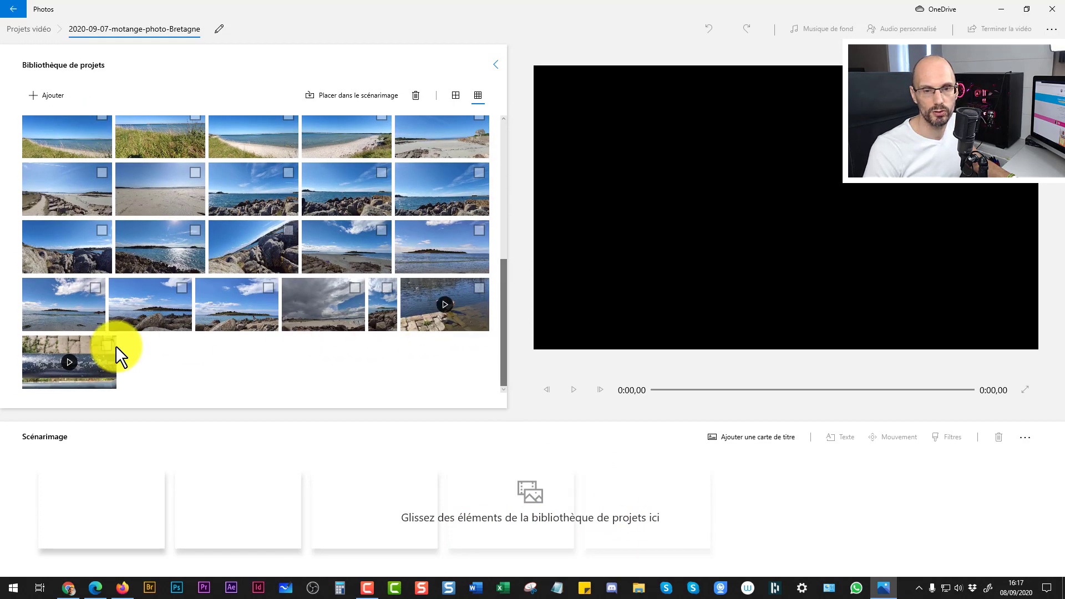
shift+click(99, 362)
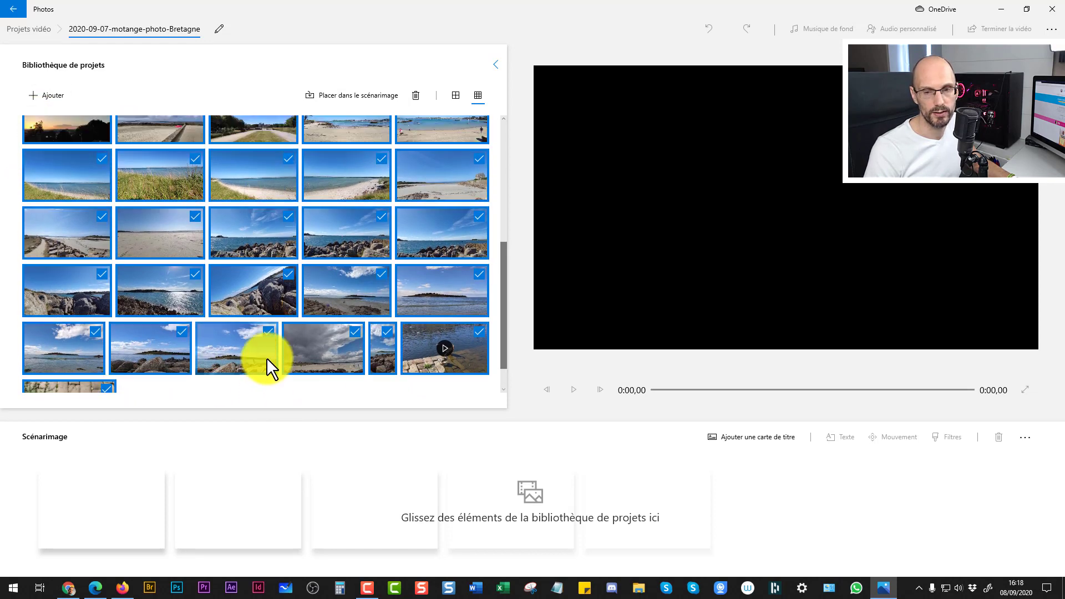
scroll(266, 358, up, 6)
drag(43, 183, 150, 516)
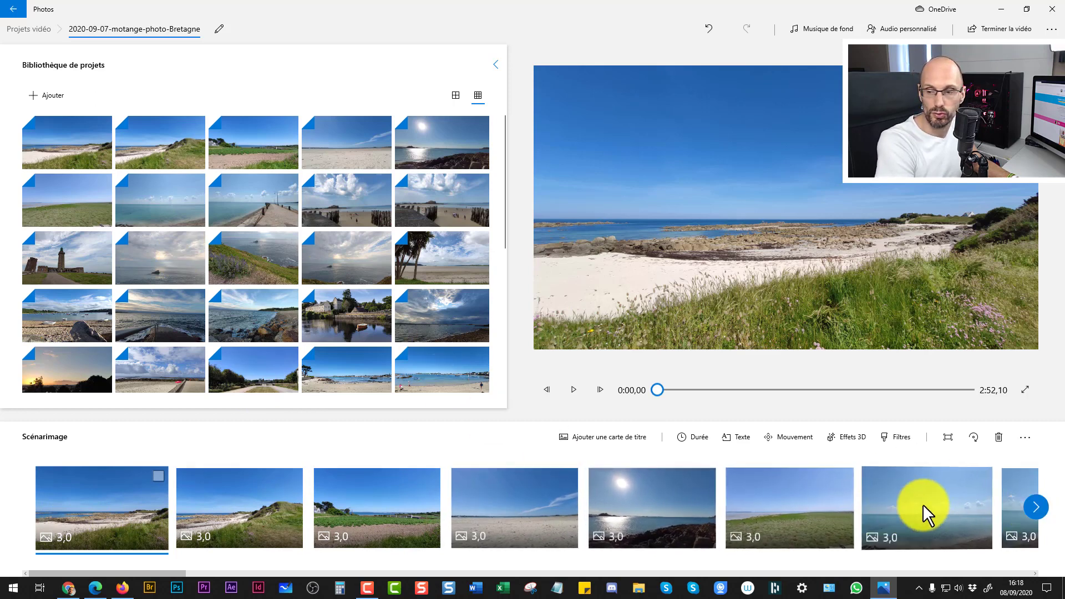
Look through the storyboard clips up to the two videos at the end and play part of the montage preview
click(1036, 507)
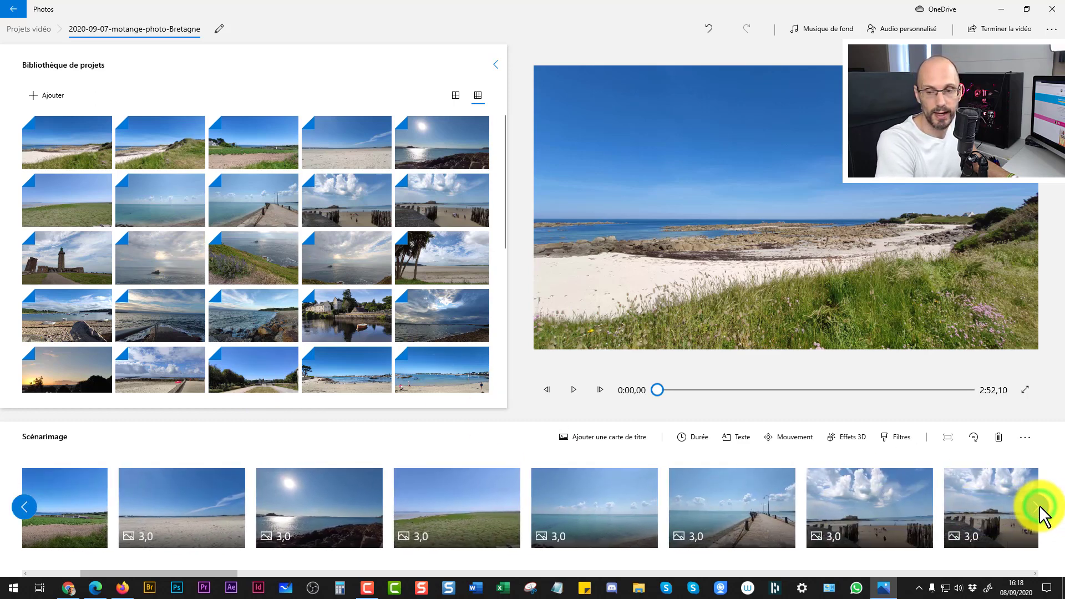
click(1039, 507)
click(1039, 507)
click(1040, 507)
click(1039, 507)
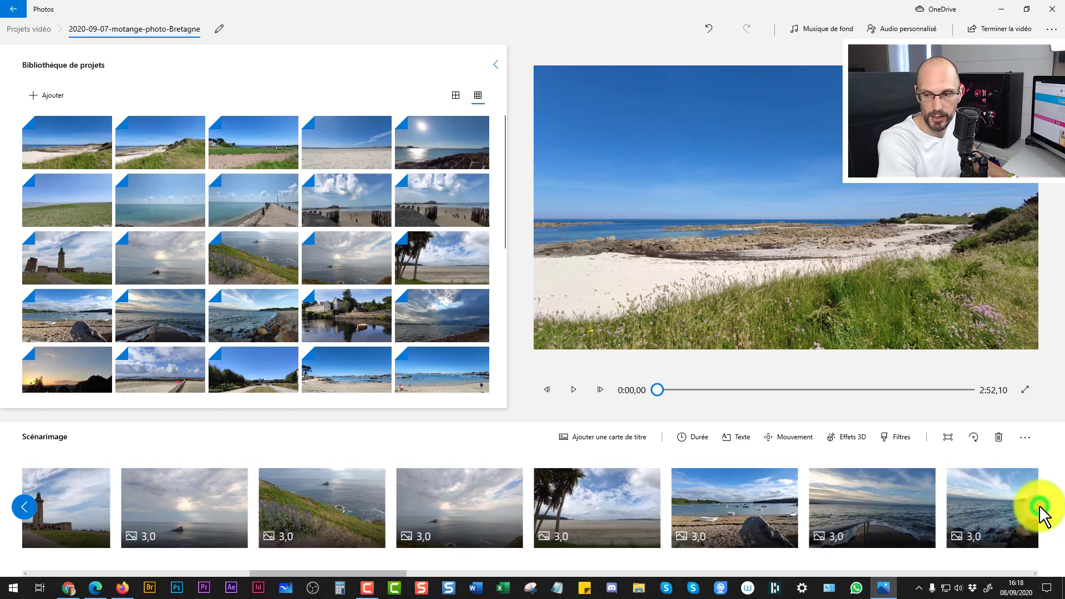
click(18, 504)
click(20, 505)
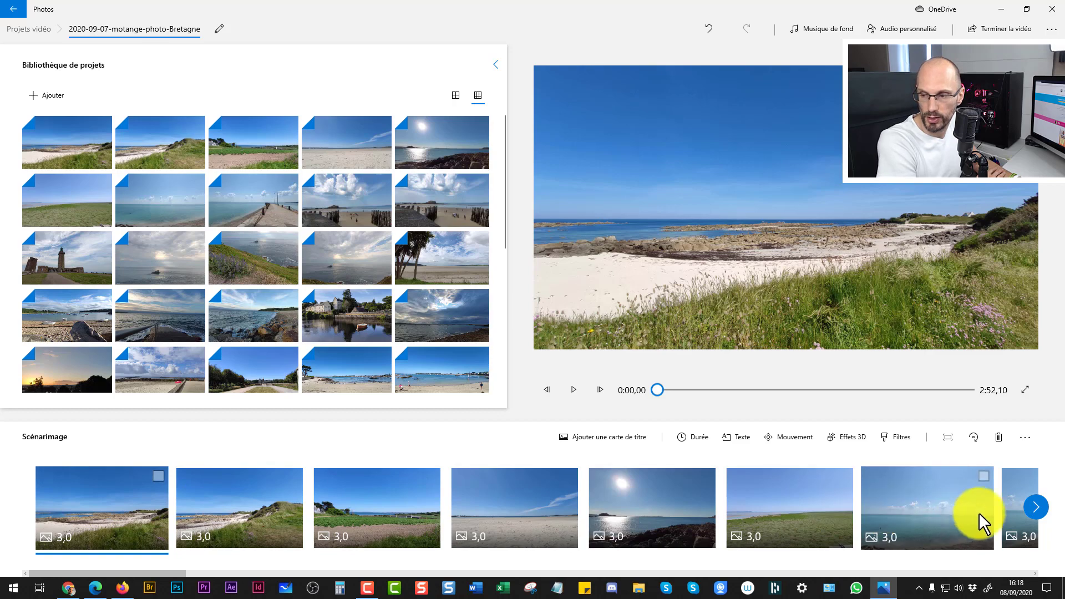
click(1035, 508)
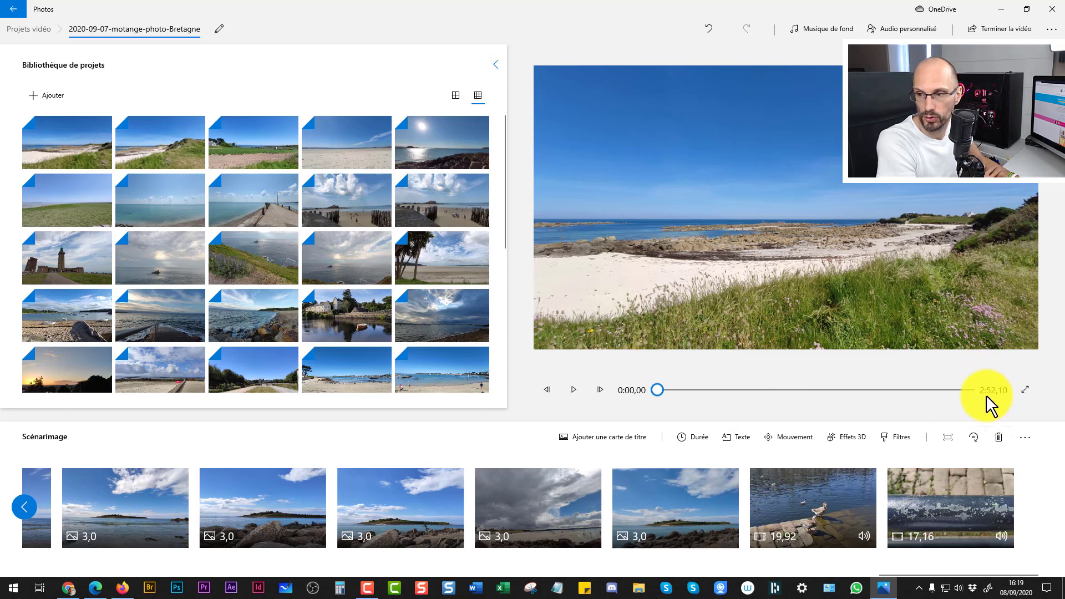
click(571, 387)
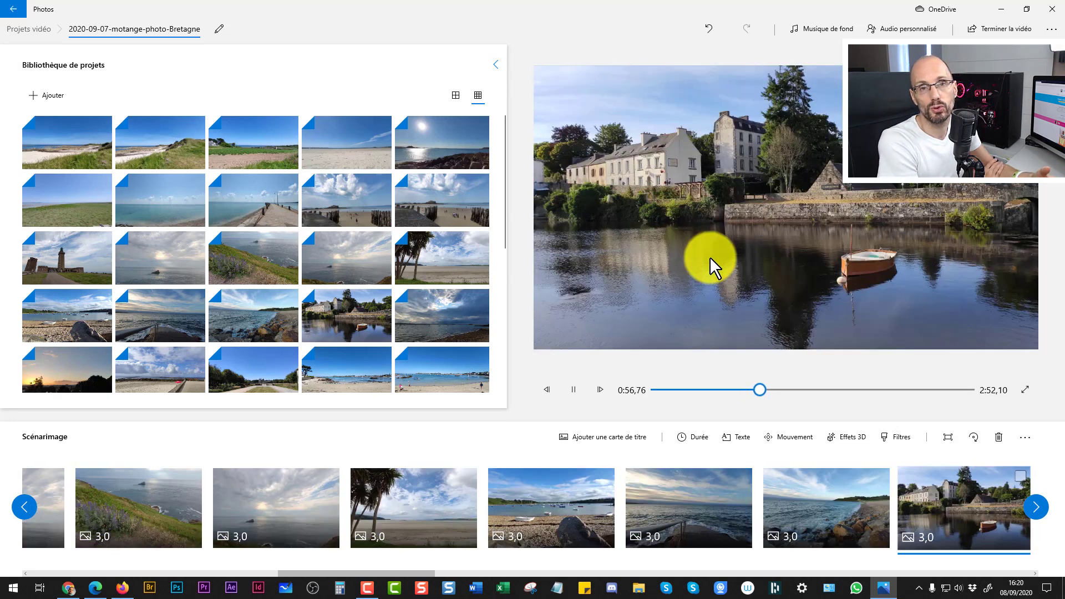
click(574, 389)
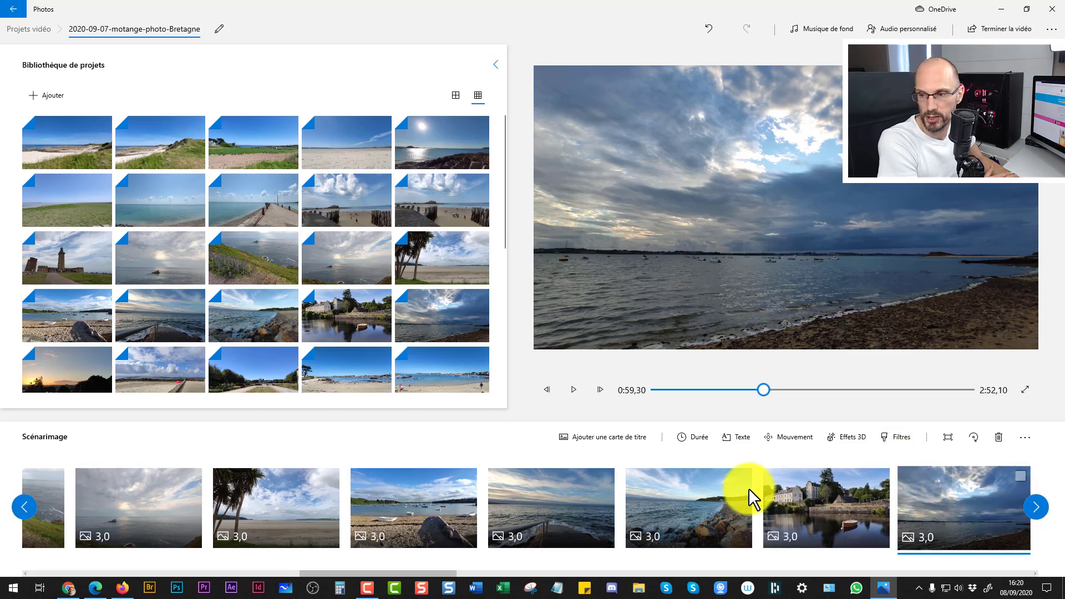
Move the fourth storyboard photo, the wide sandy beach, to the very beginning of the storyboard
click(24, 508)
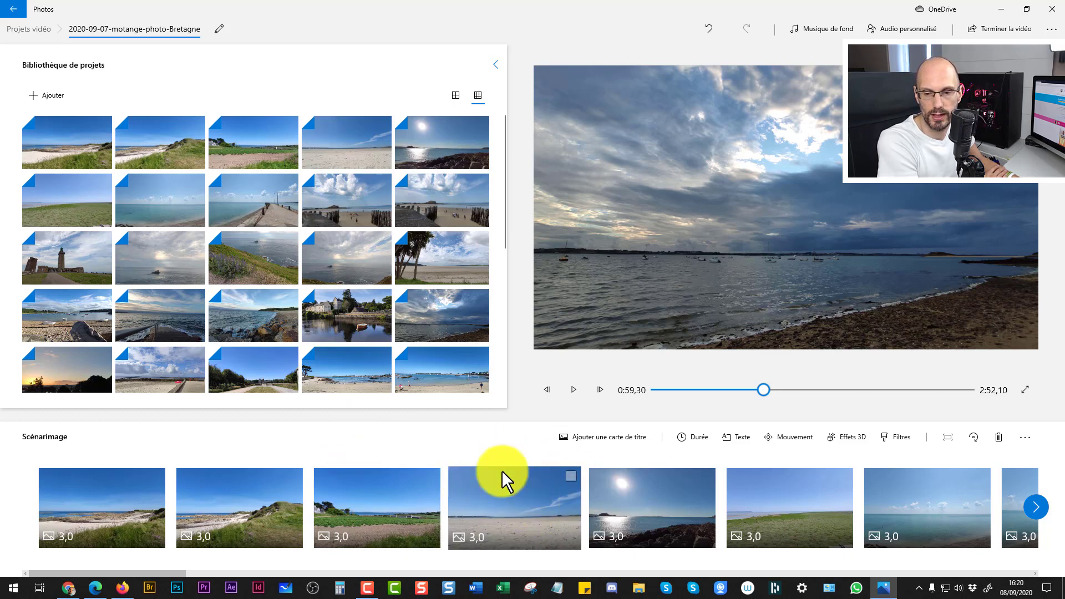
click(521, 510)
drag(520, 510, 100, 524)
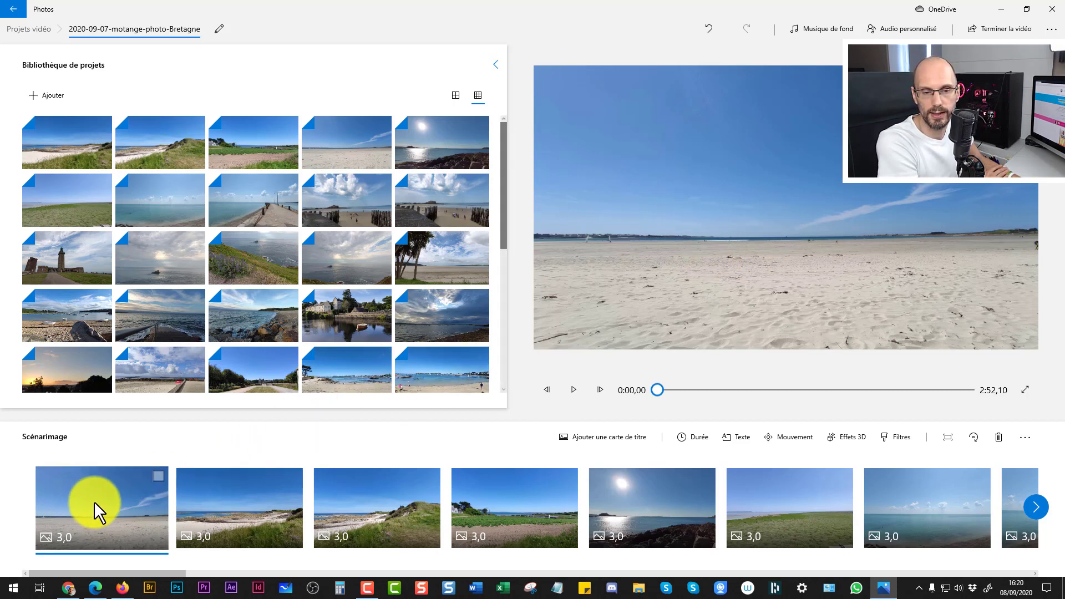
Set the duration of the first storyboard photo to a custom 20 seconds
click(108, 508)
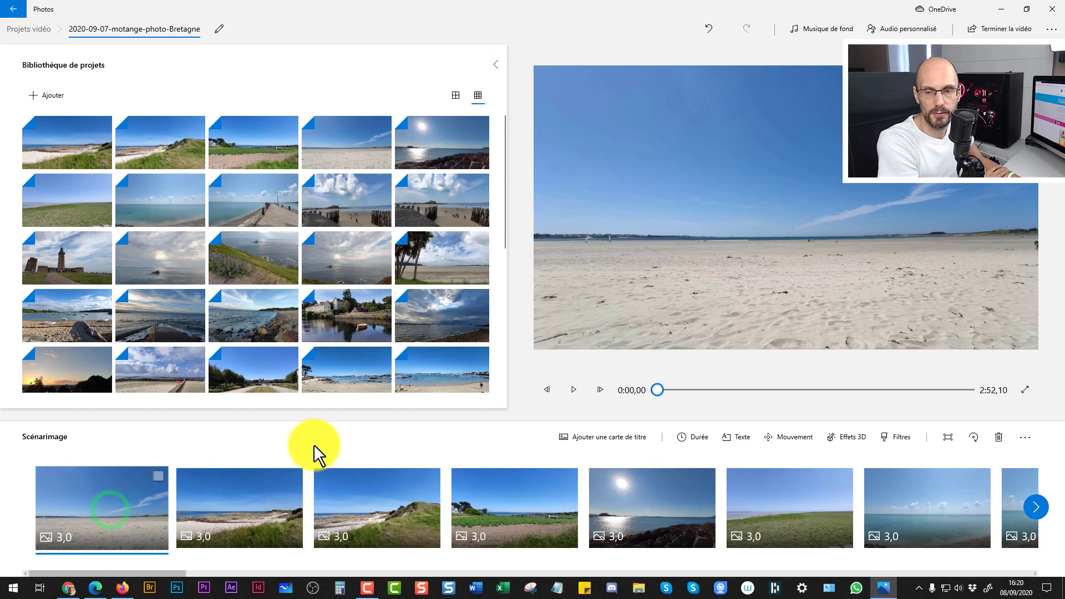
click(698, 437)
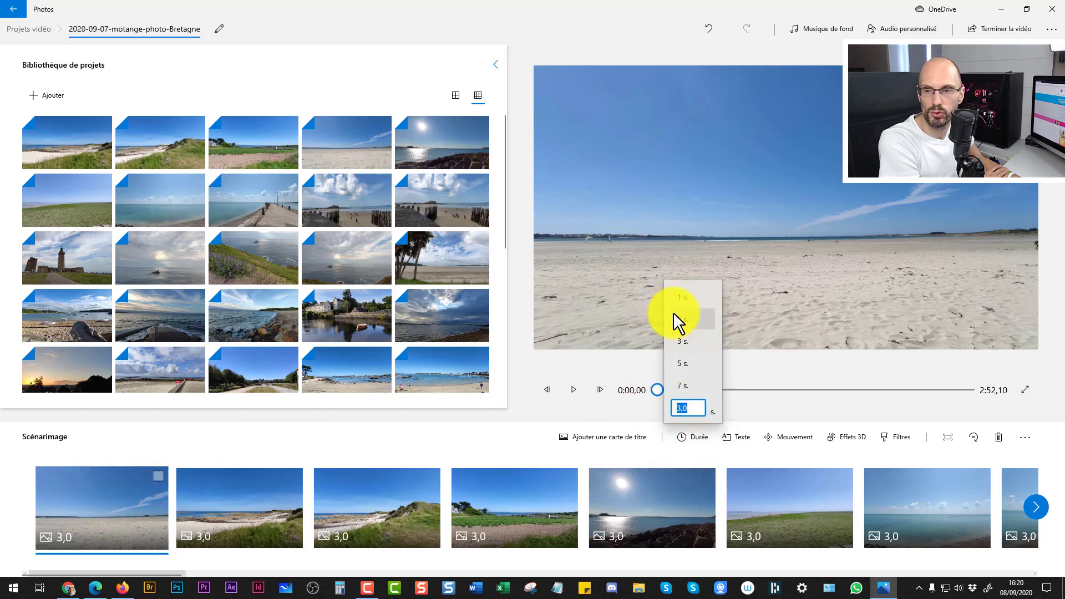
click(686, 408)
drag(697, 406, 669, 415)
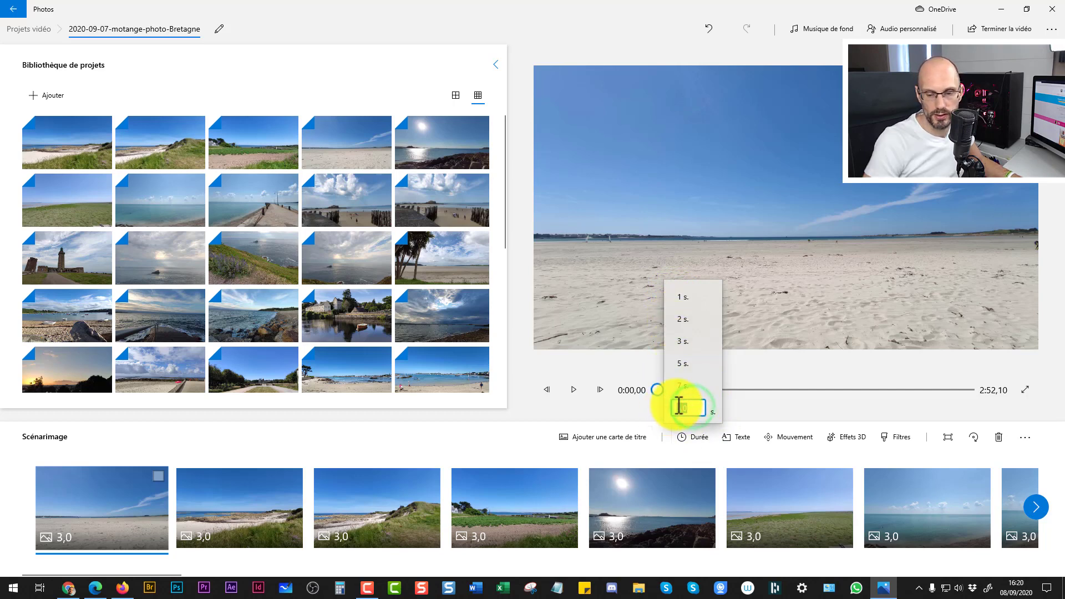
text(20)
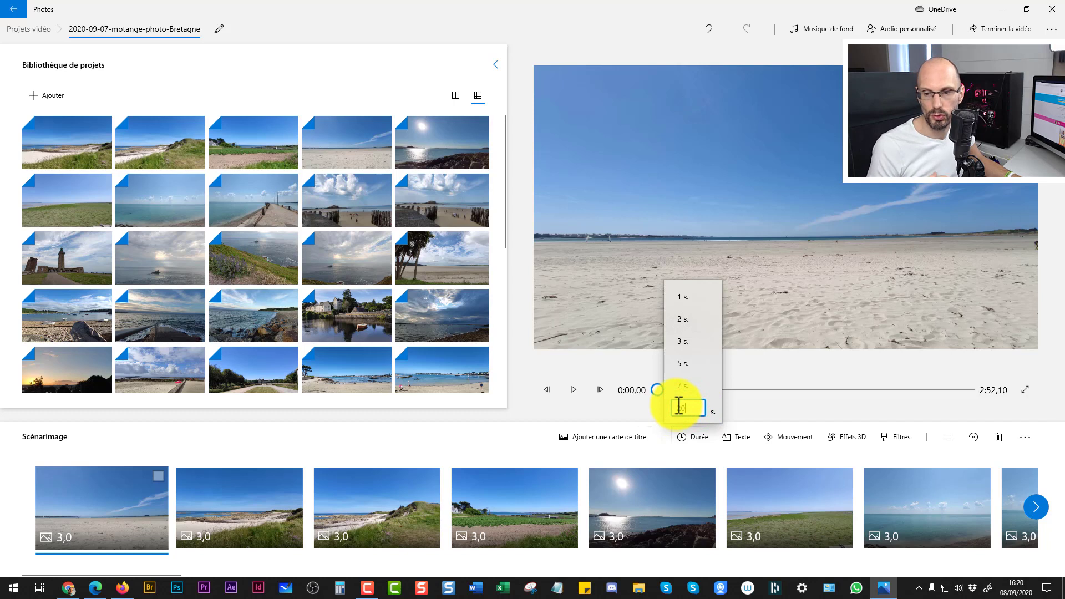
key(Return)
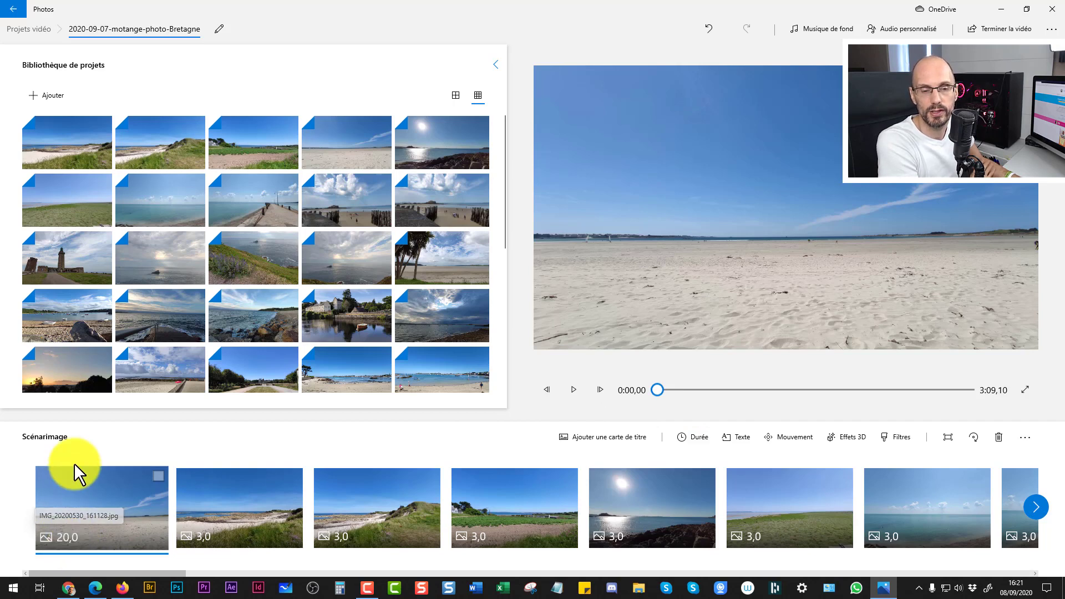
Play part of the montage preview and set the first storyboard photo's duration to 3 seconds
click(572, 390)
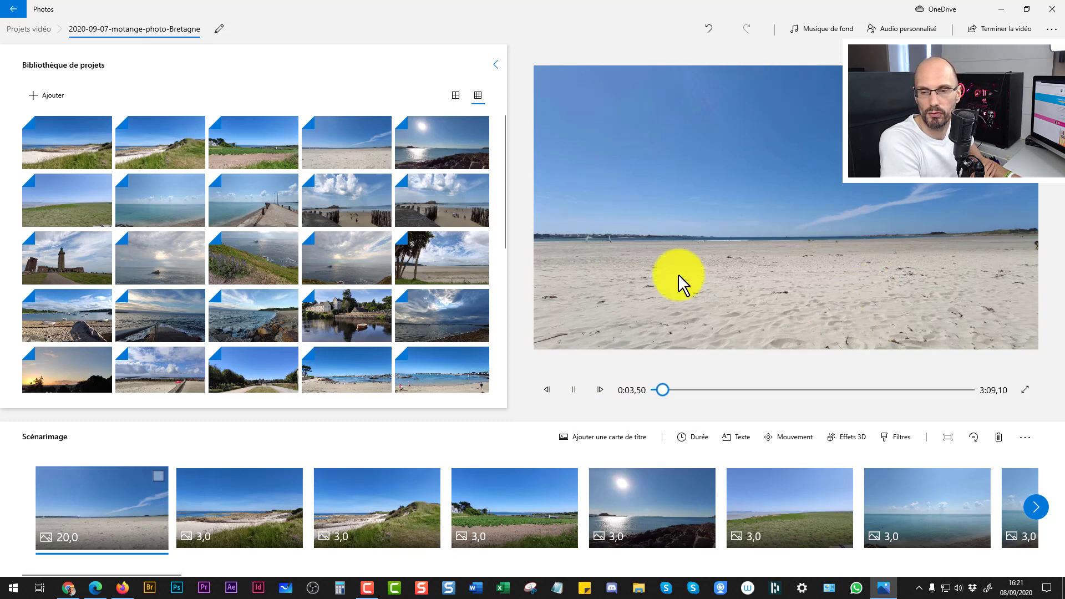
click(572, 390)
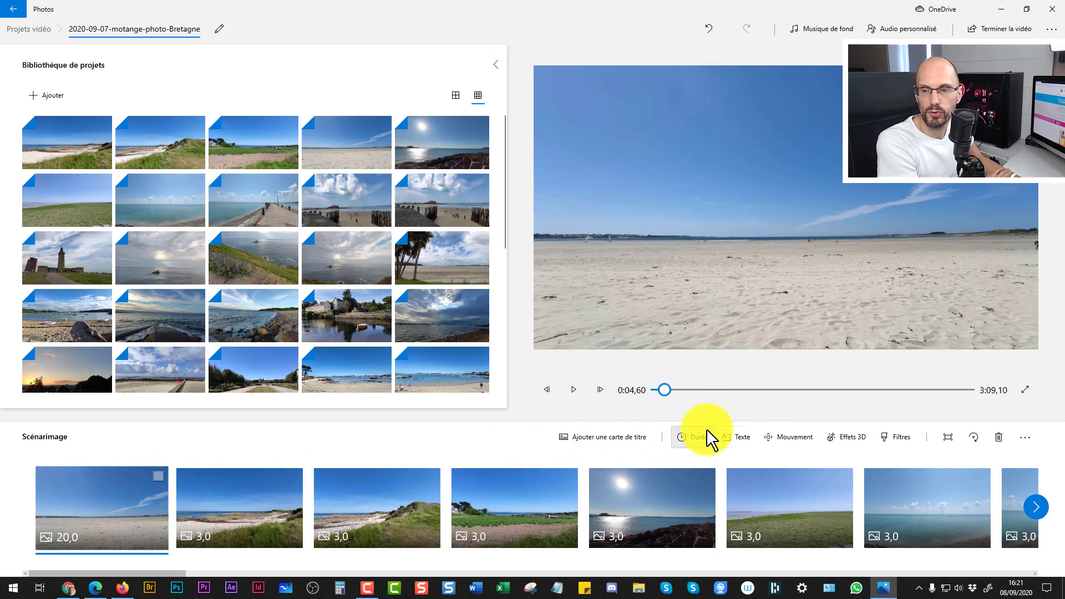
right_click(128, 495)
click(147, 350)
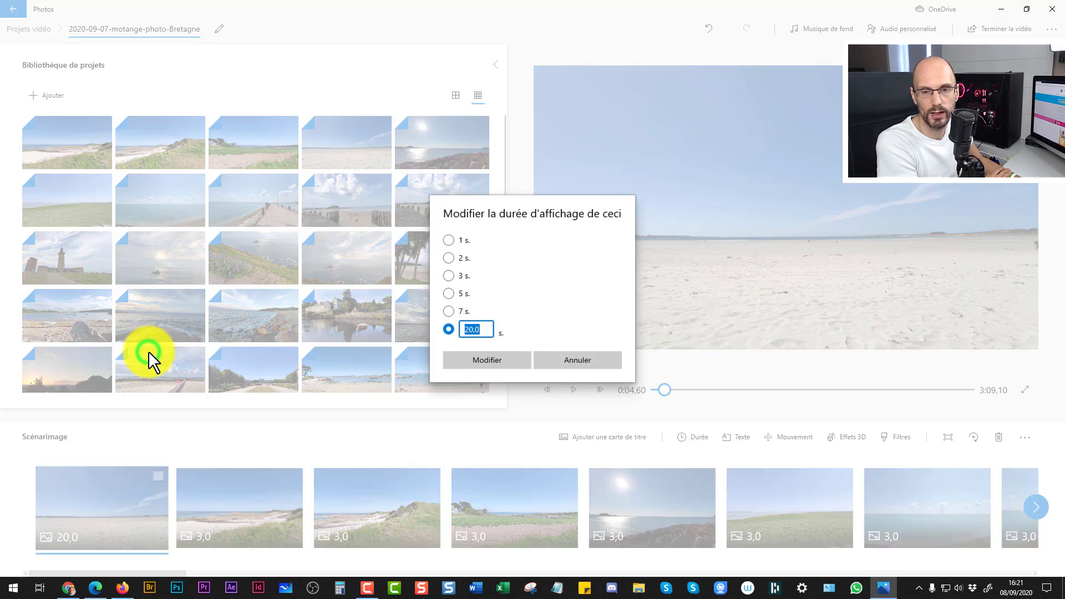
click(448, 275)
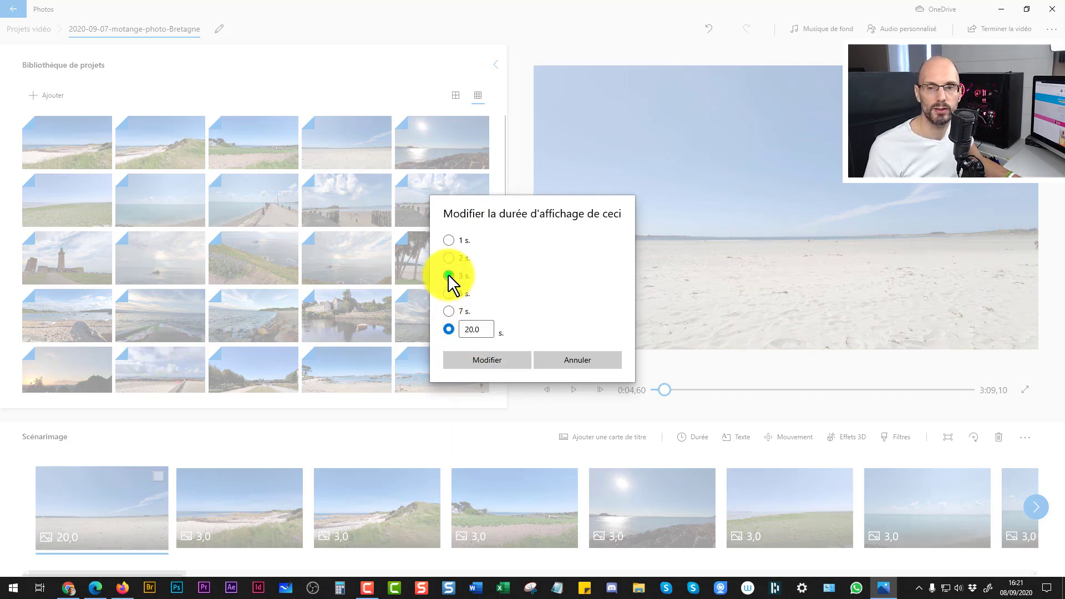
click(476, 358)
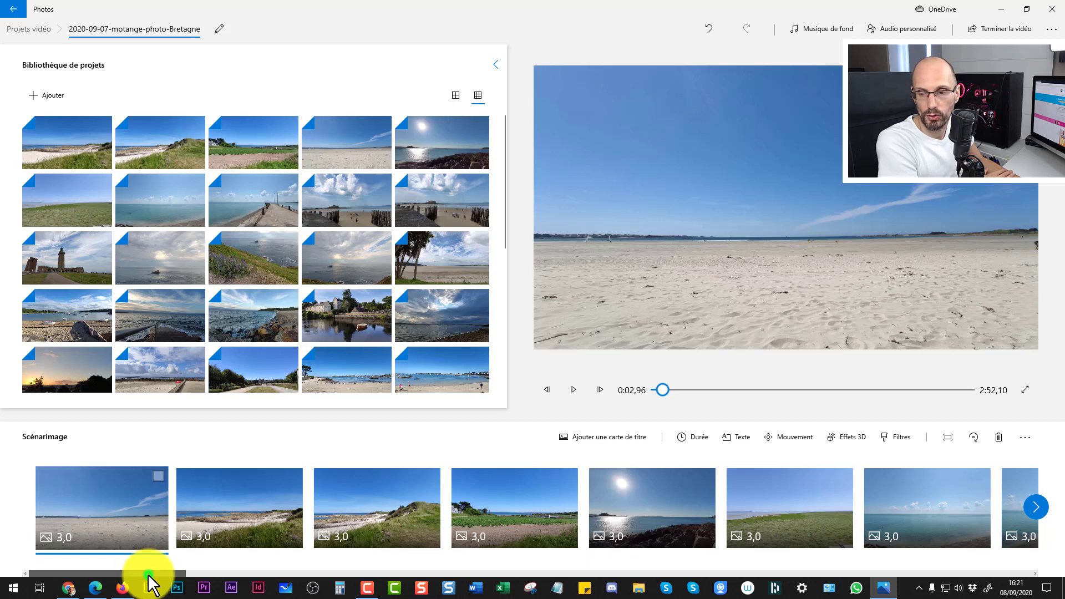
Clear all clips from the storyboard and refill it with every photo and video from the project library
click(238, 492)
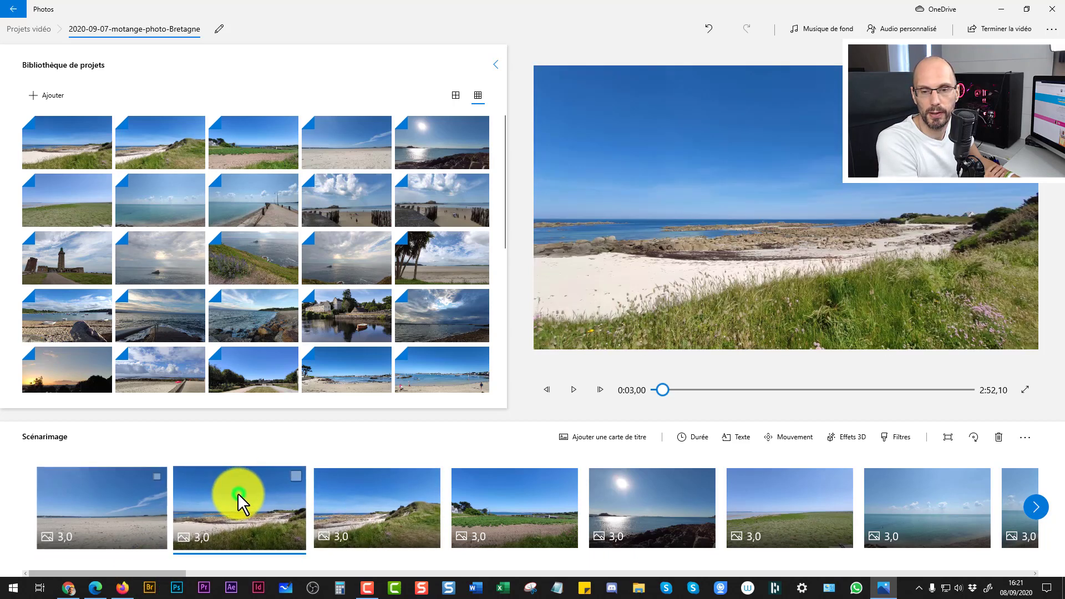
click(375, 501)
click(273, 512)
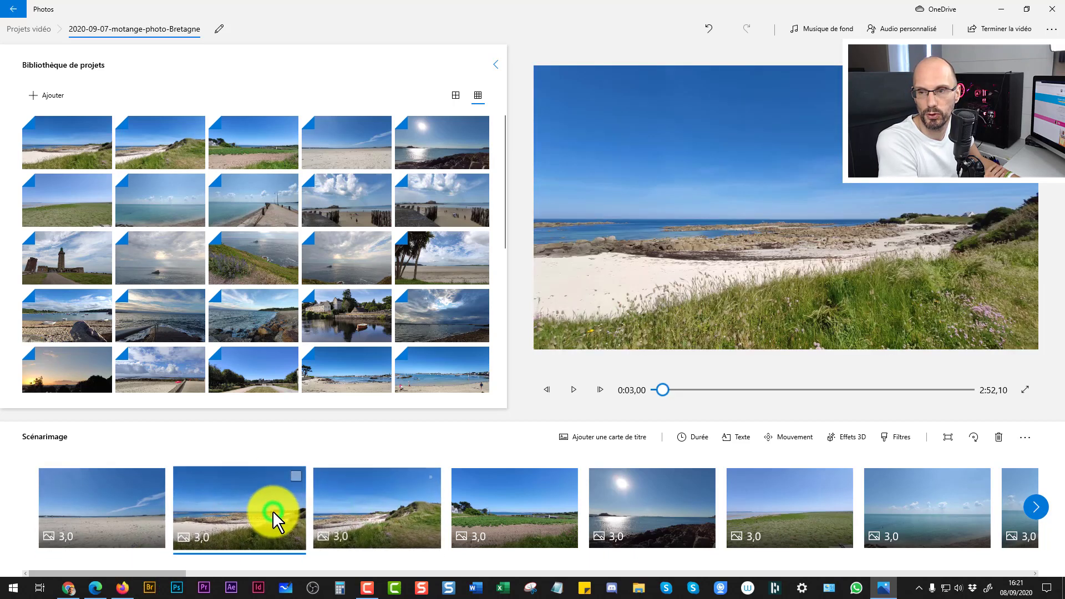
click(294, 475)
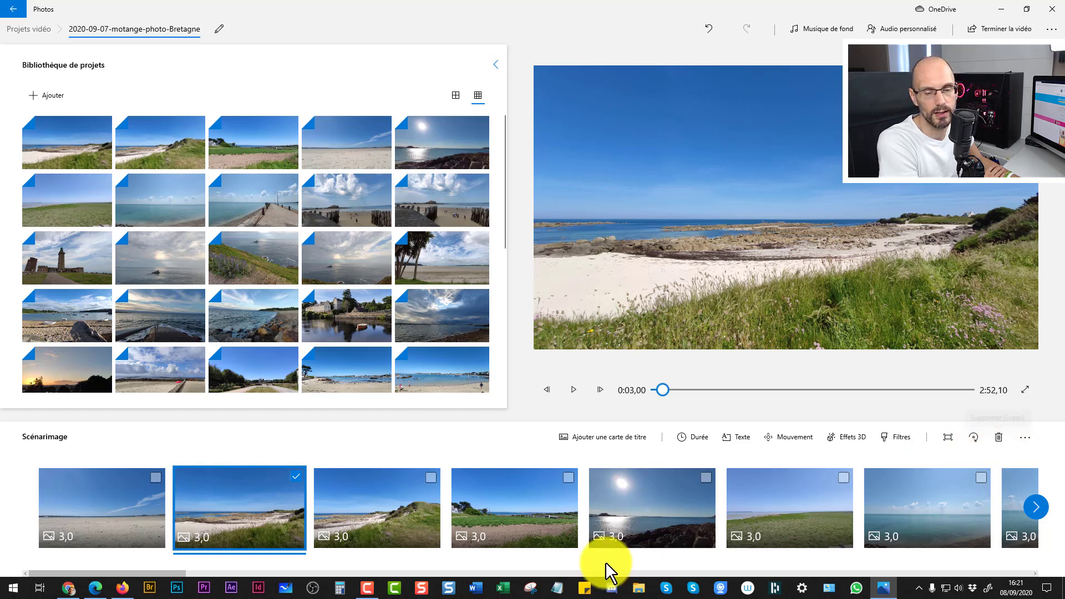
right_click(223, 498)
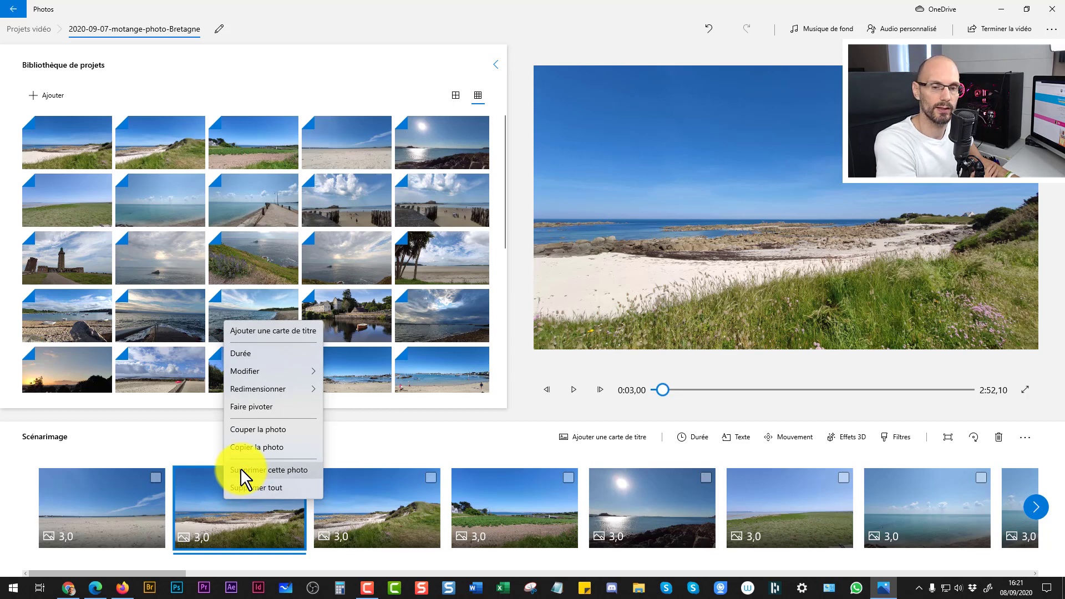
click(259, 485)
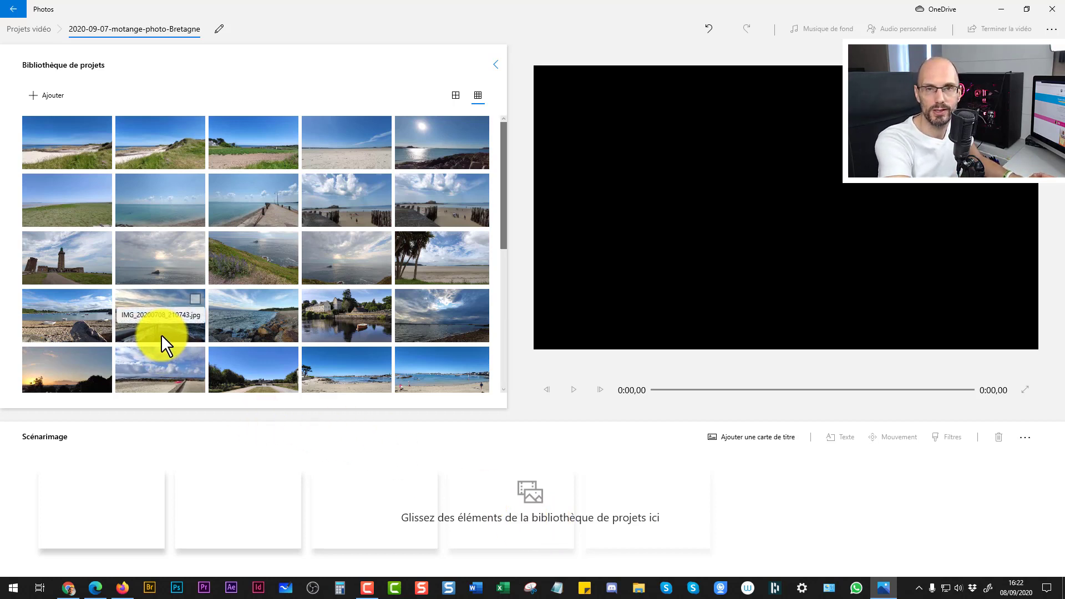
key(ctrl+a)
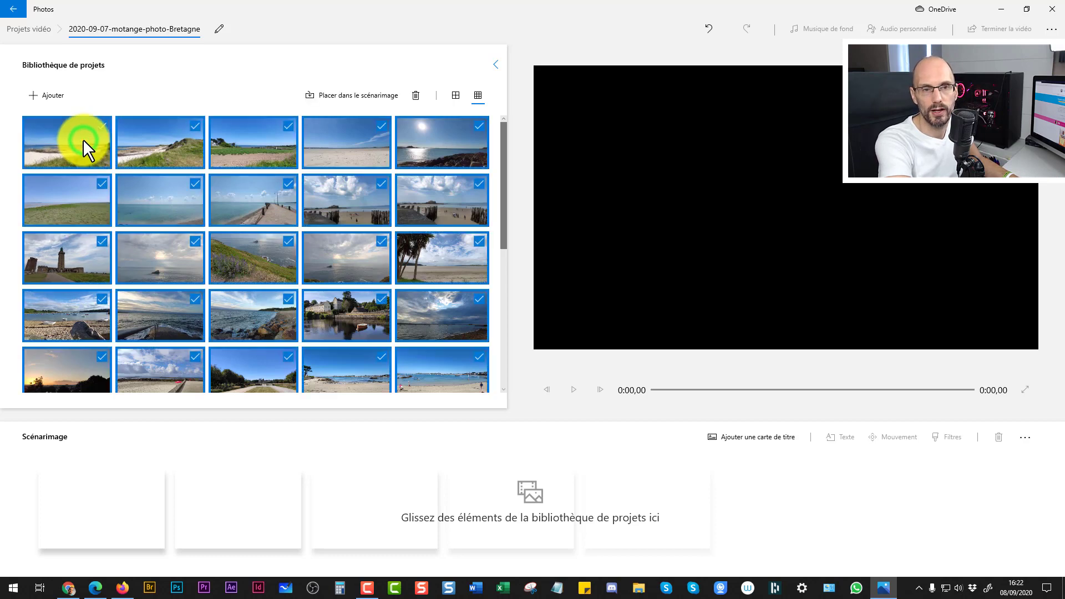
drag(82, 139, 118, 501)
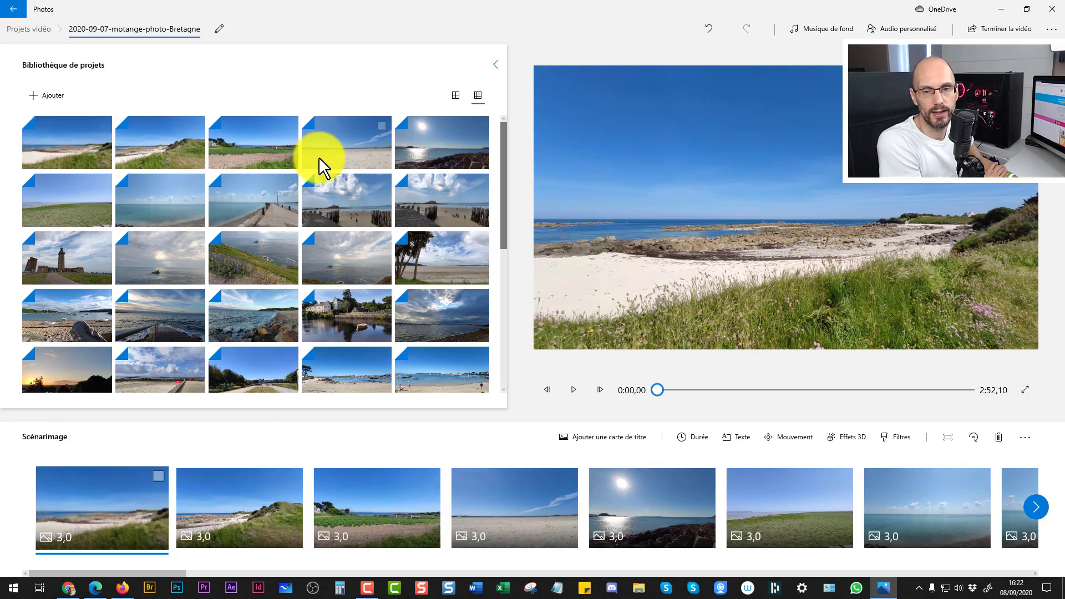
Delete the third storyboard photo, the green field with houses beside the sea
click(374, 500)
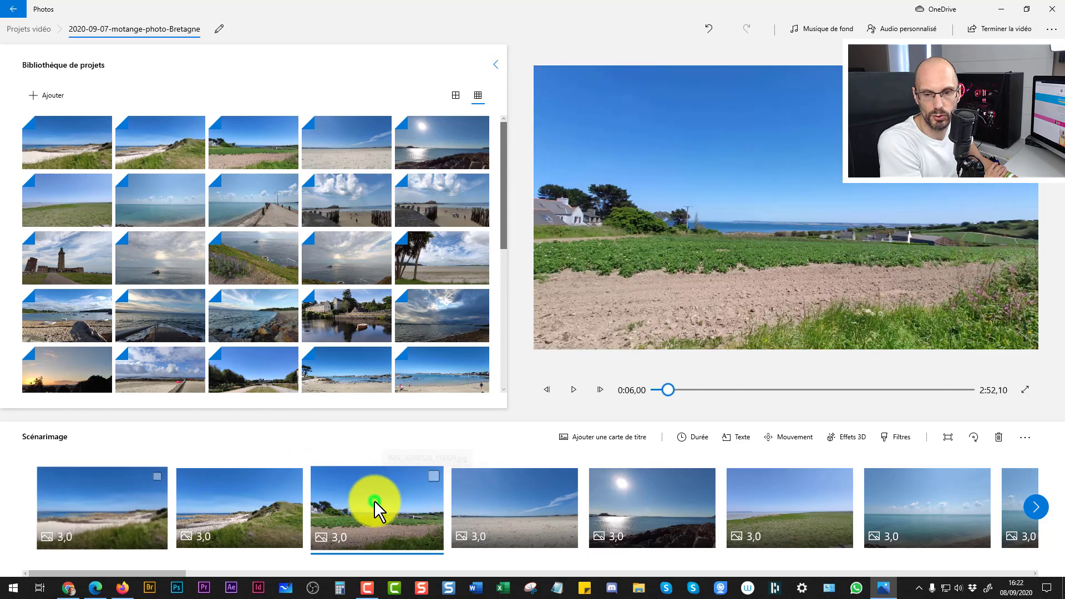
right_click(361, 507)
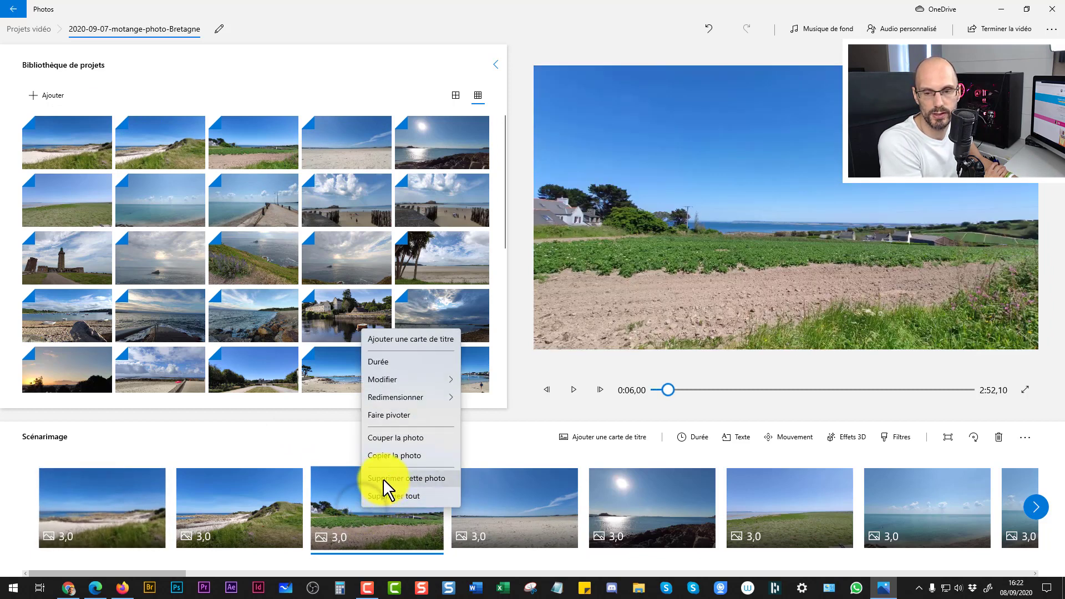
click(383, 478)
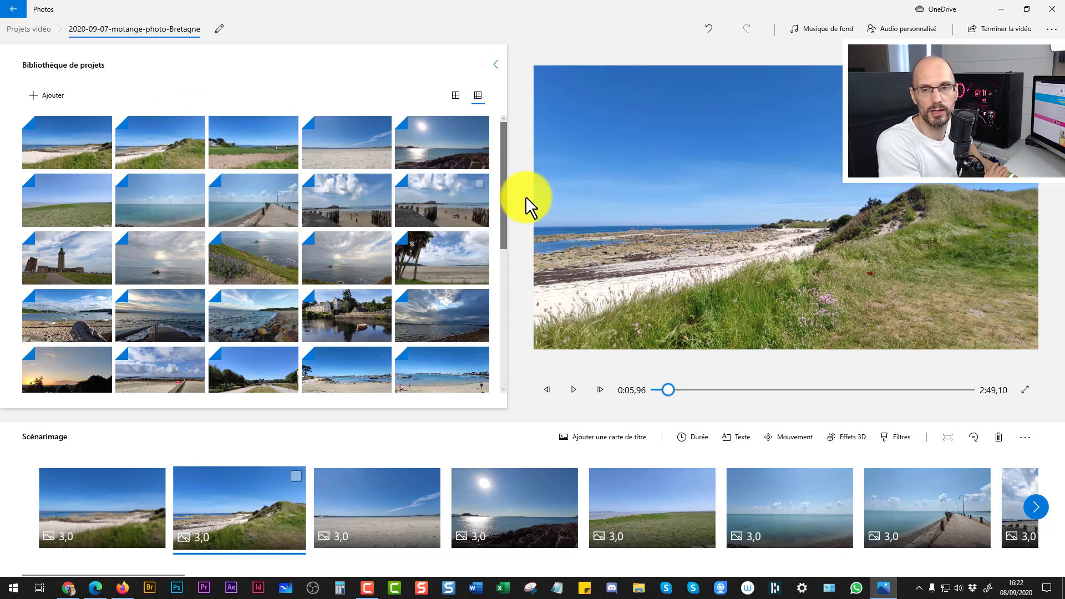
Add the green field photo from the library to the storyboard as the sixth clip, after the grassy shore photo
mouse_move(502, 201)
mouse_down()
mouse_move(510, 372)
mouse_move(501, 184)
mouse_move(511, 113)
mouse_up()
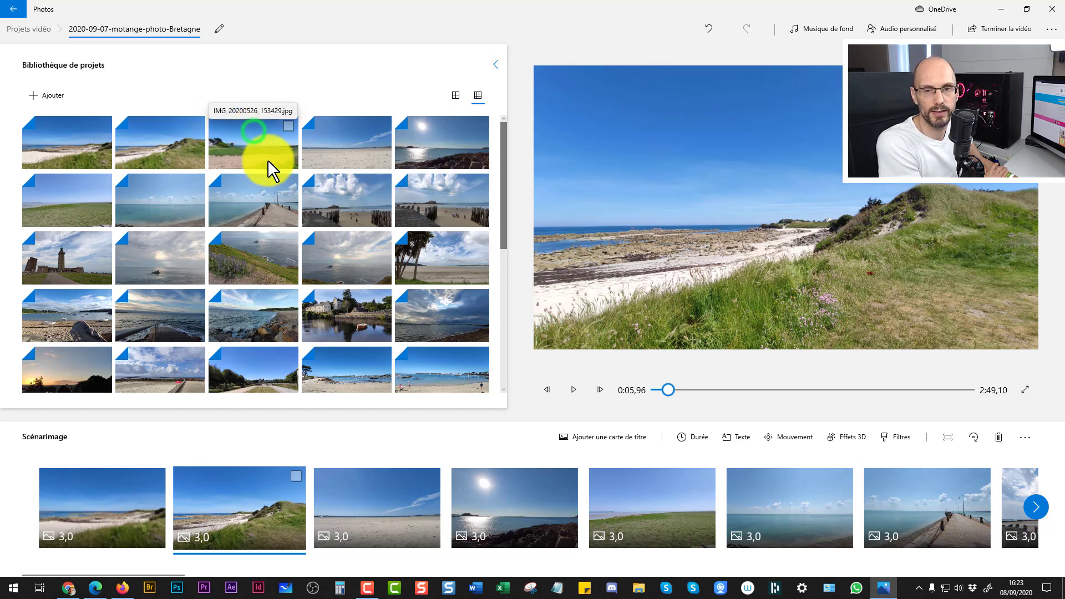
drag(267, 158, 776, 521)
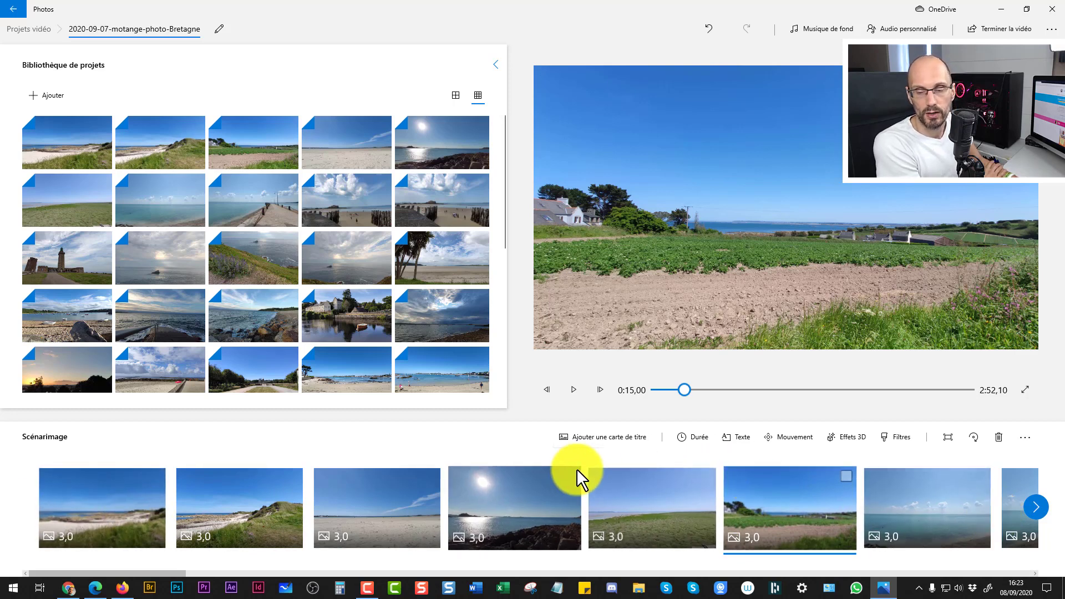
click(216, 450)
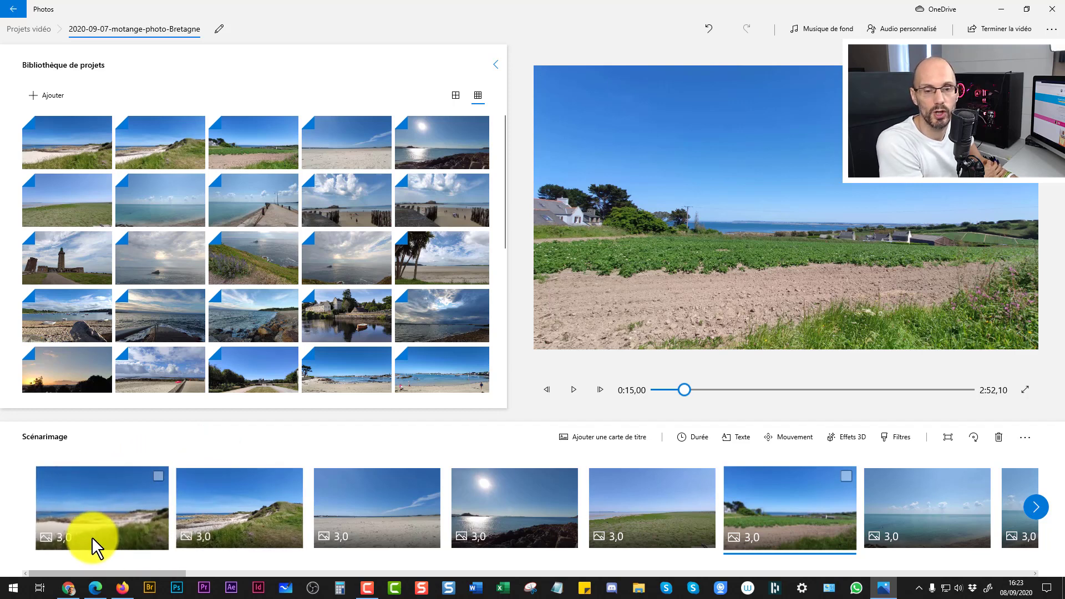
Move the wide sandy beach photo to the beginning of the storyboard, and place the geese video ahead of it
drag(395, 500, 111, 513)
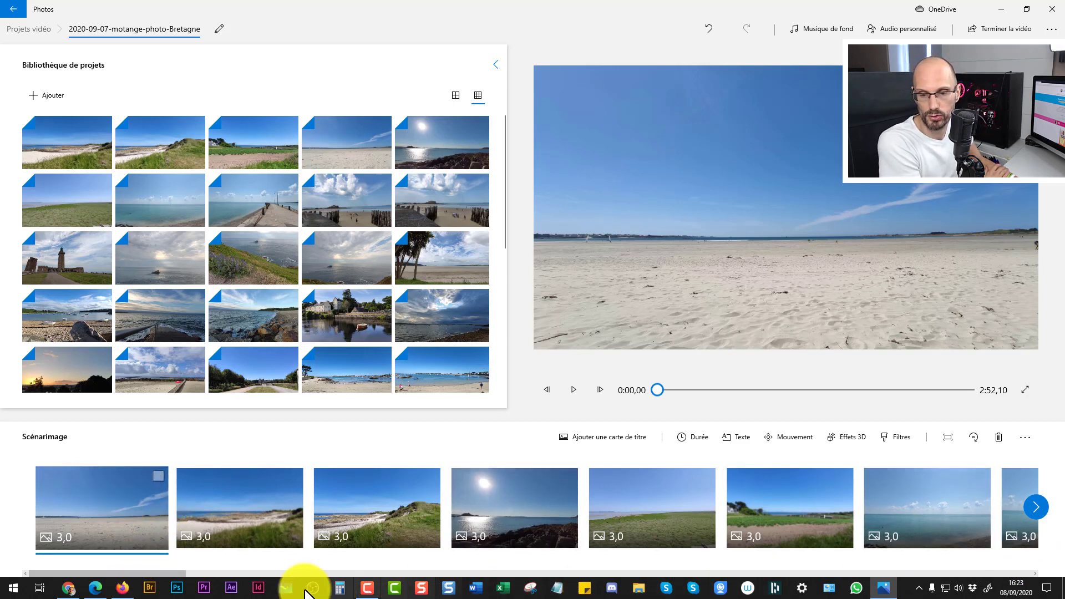
mouse_move(158, 553)
mouse_down()
mouse_move(173, 555)
mouse_move(116, 516)
mouse_move(167, 557)
mouse_up()
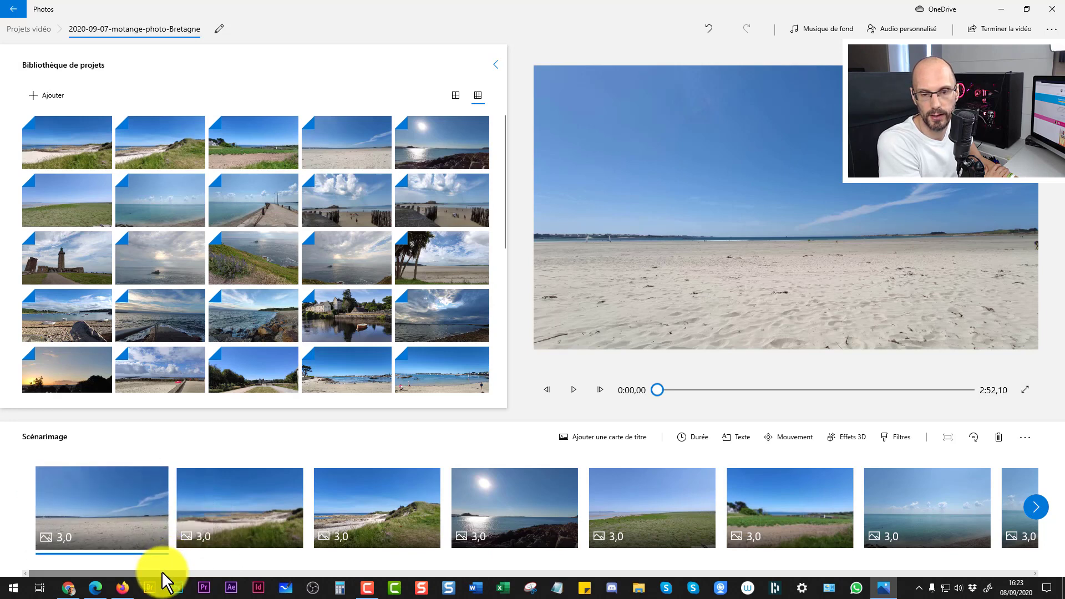
click(1034, 509)
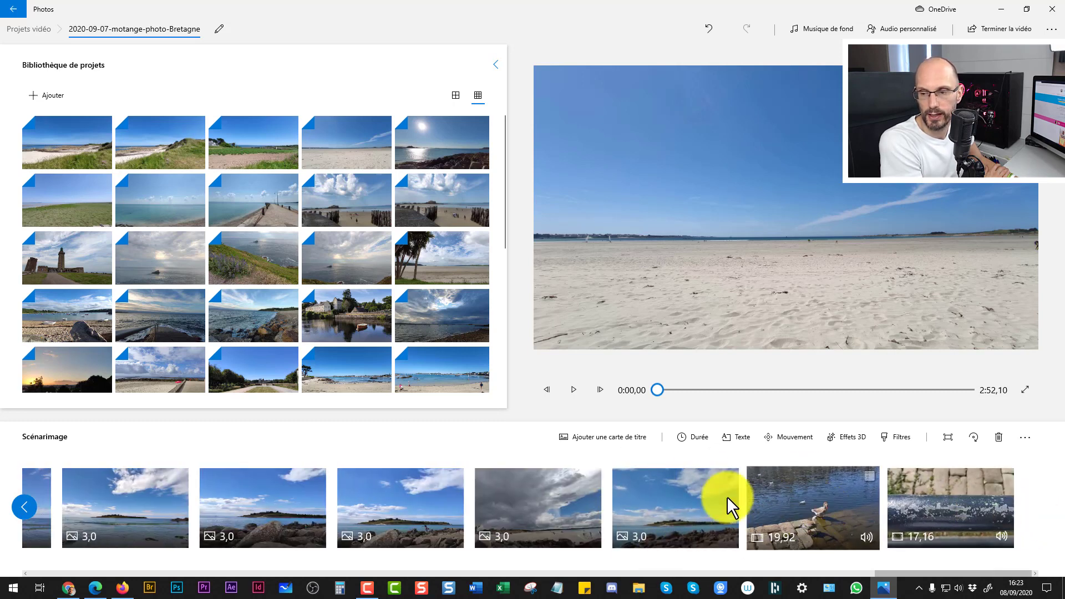
right_click(827, 508)
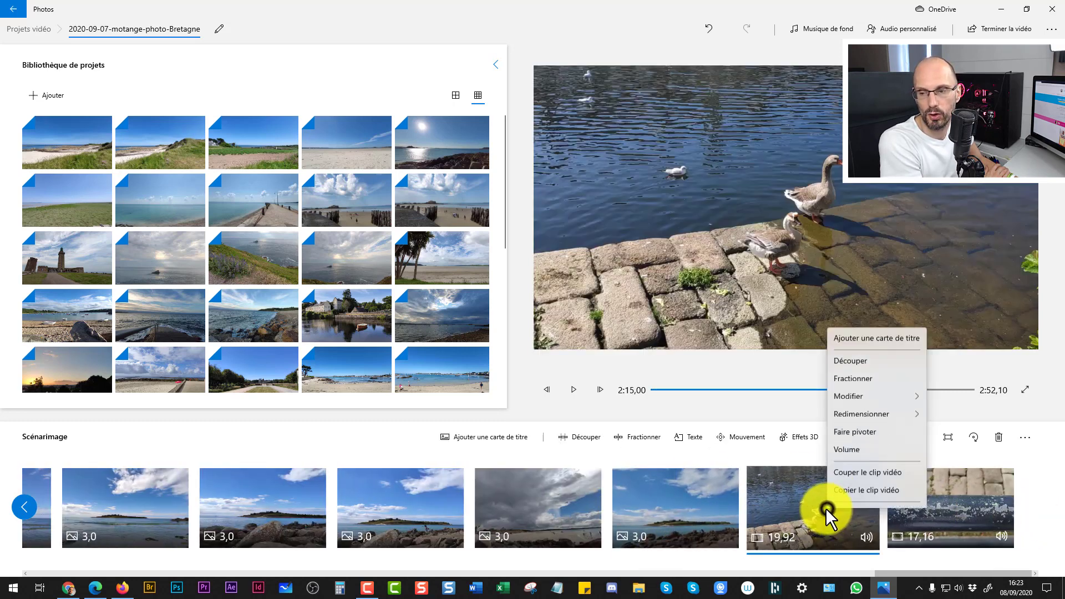
click(787, 556)
drag(775, 507, 128, 519)
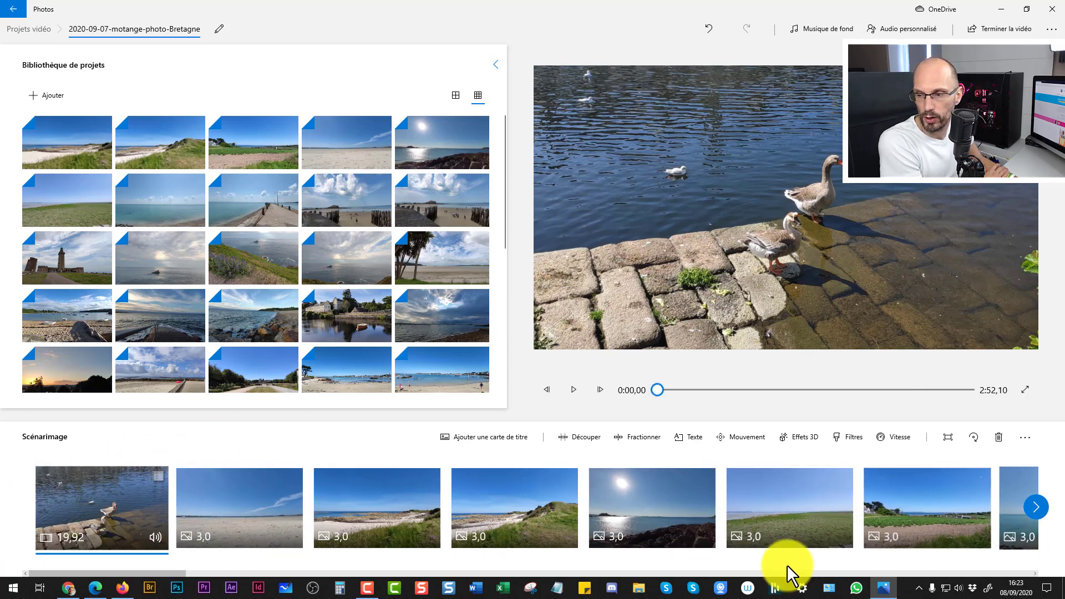
Delete the metal railing video at the end of the storyboard
drag(85, 575, 951, 575)
right_click(947, 498)
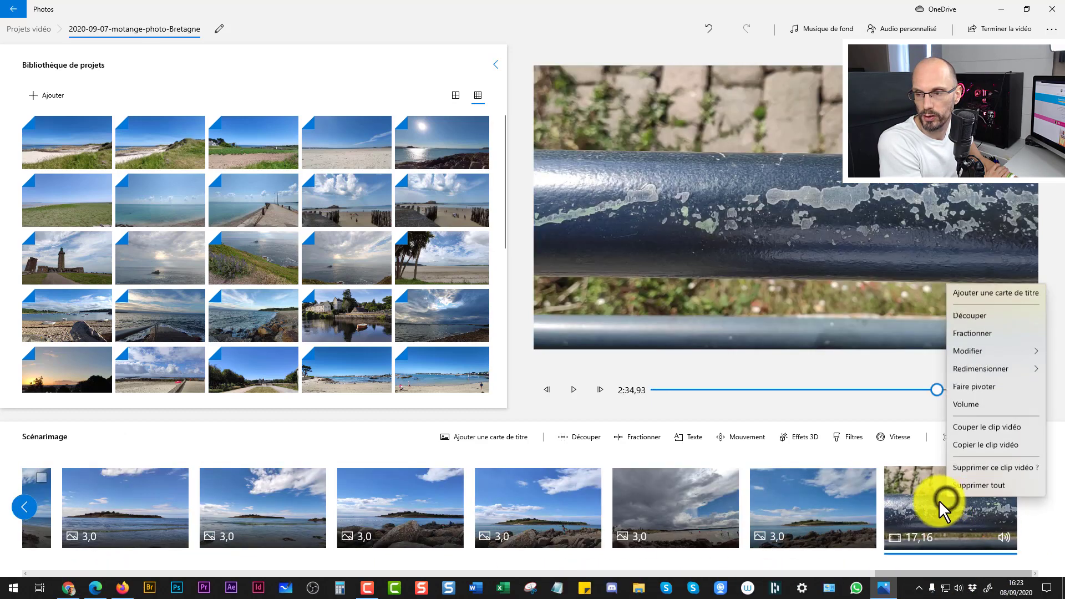
click(966, 467)
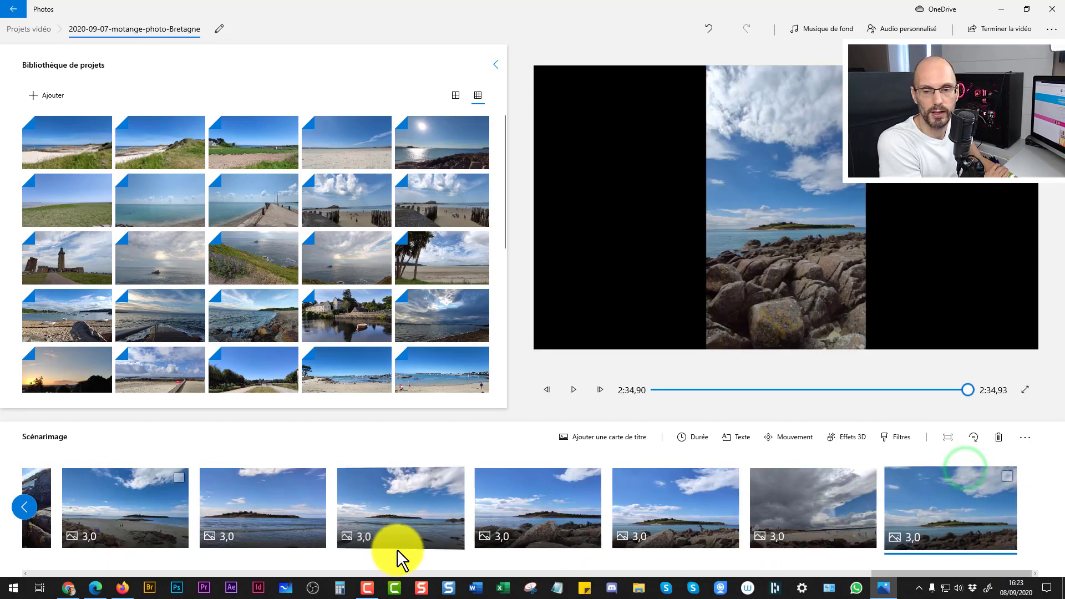
Add the metal railing video from the end of the library to the storyboard, directly after the geese video
click(16, 506)
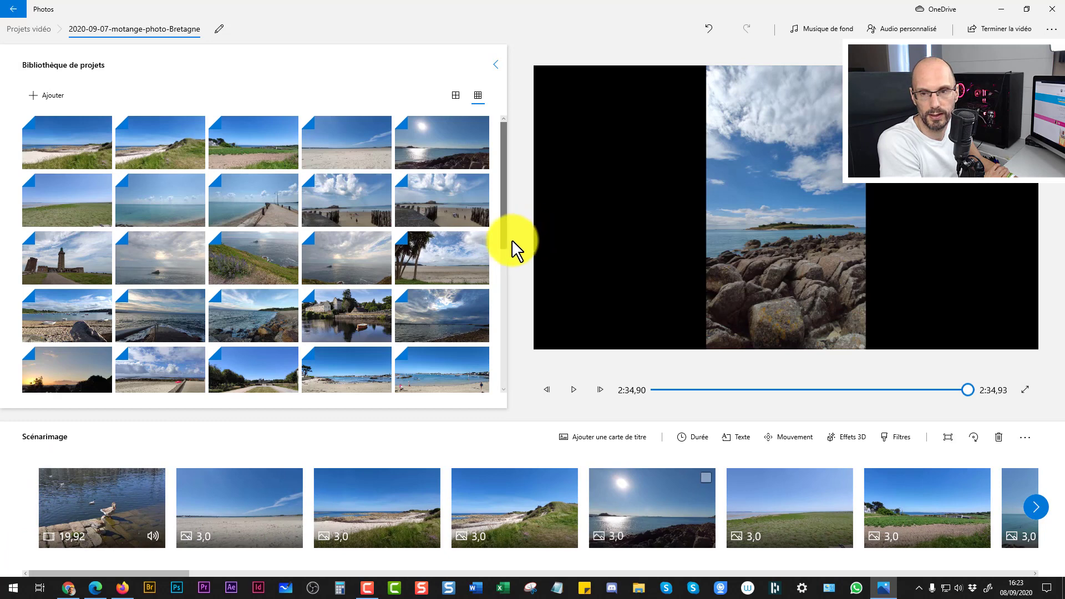
drag(505, 242, 502, 397)
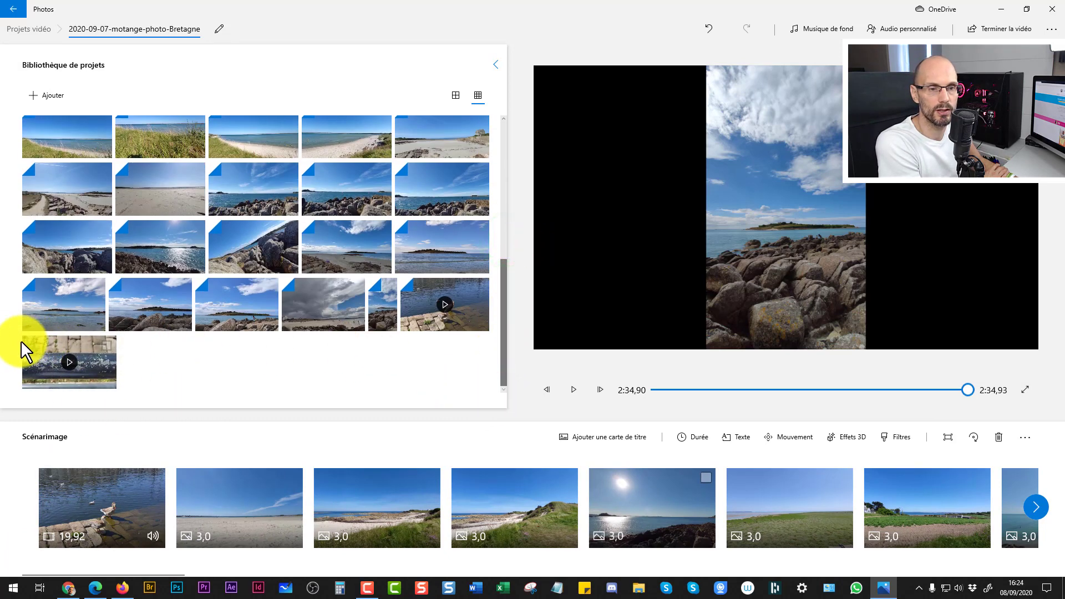
drag(36, 351, 244, 507)
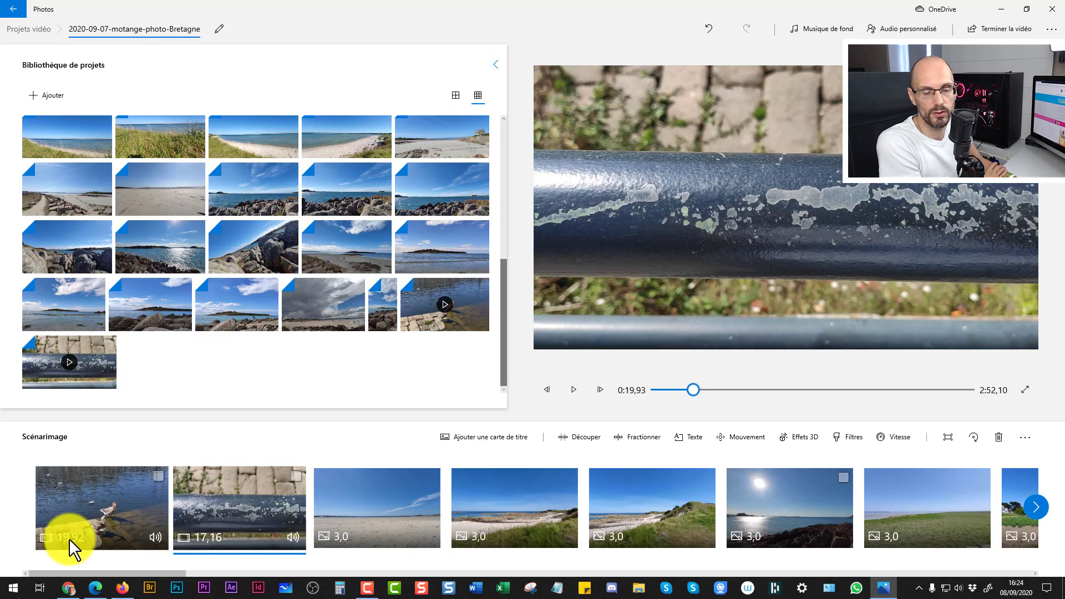
Return the playhead to the start of the montage and preview part of the geese video
click(37, 524)
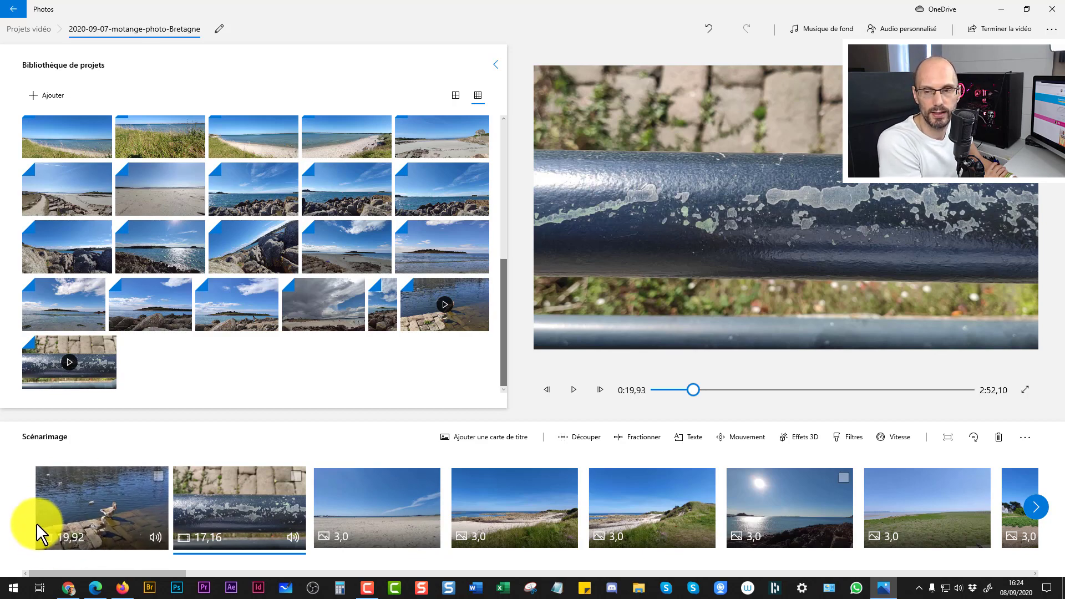
drag(697, 389, 597, 396)
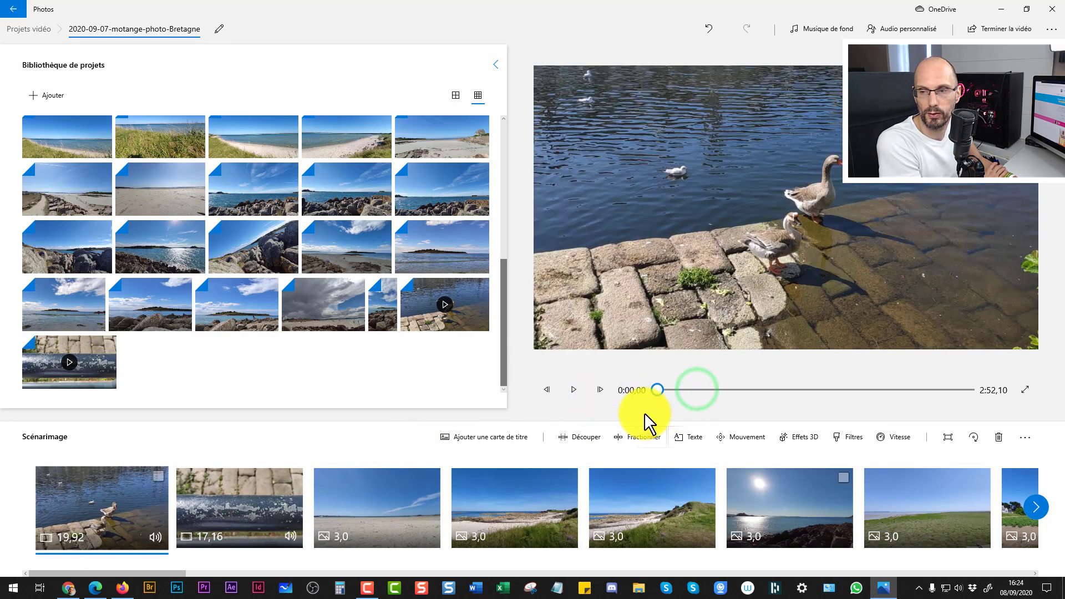
click(660, 390)
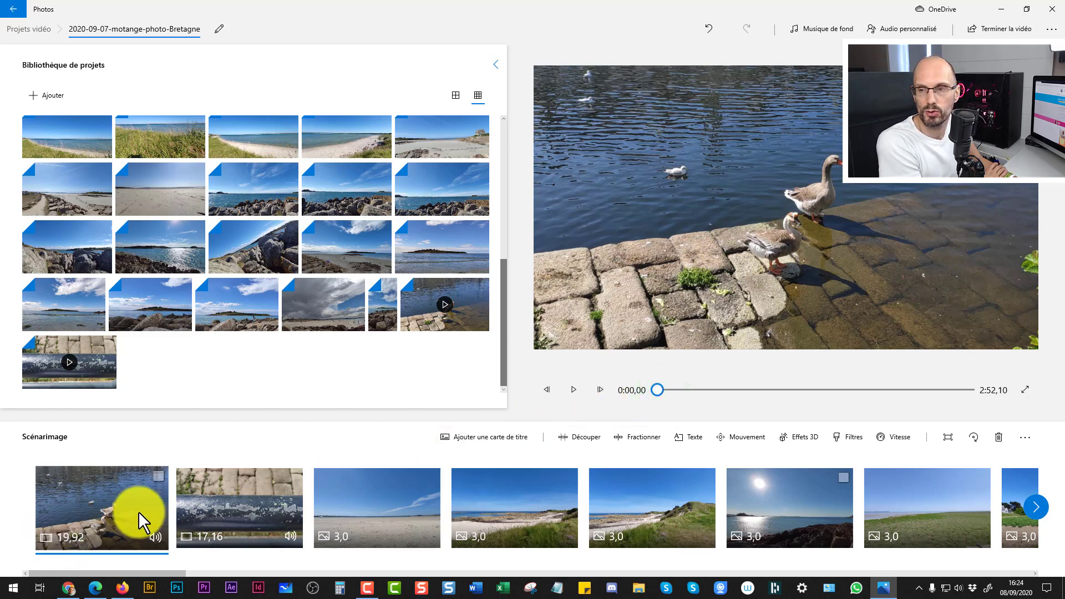
click(576, 389)
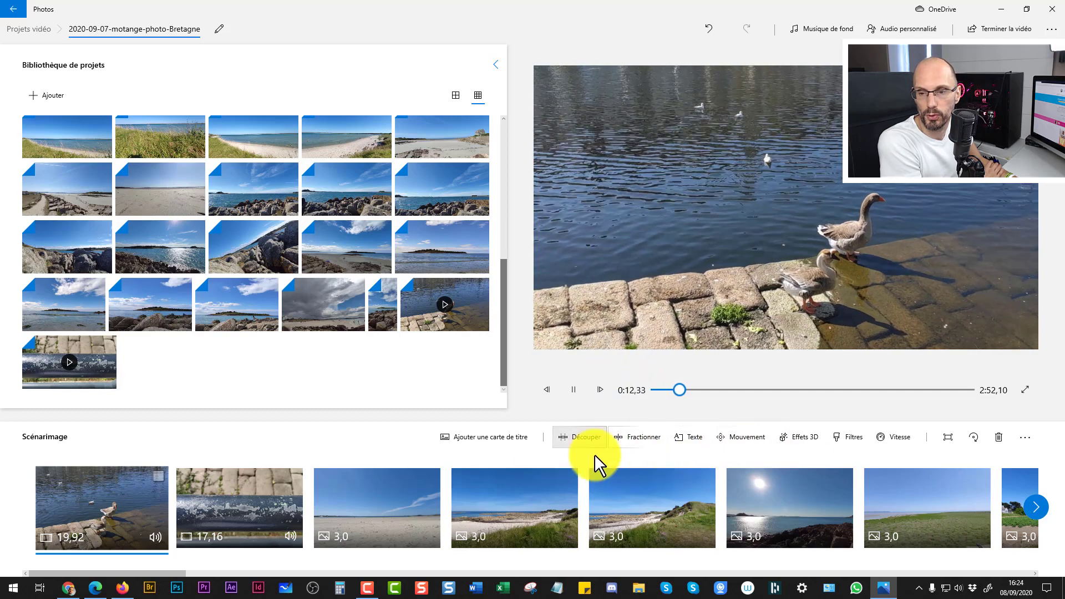
click(577, 389)
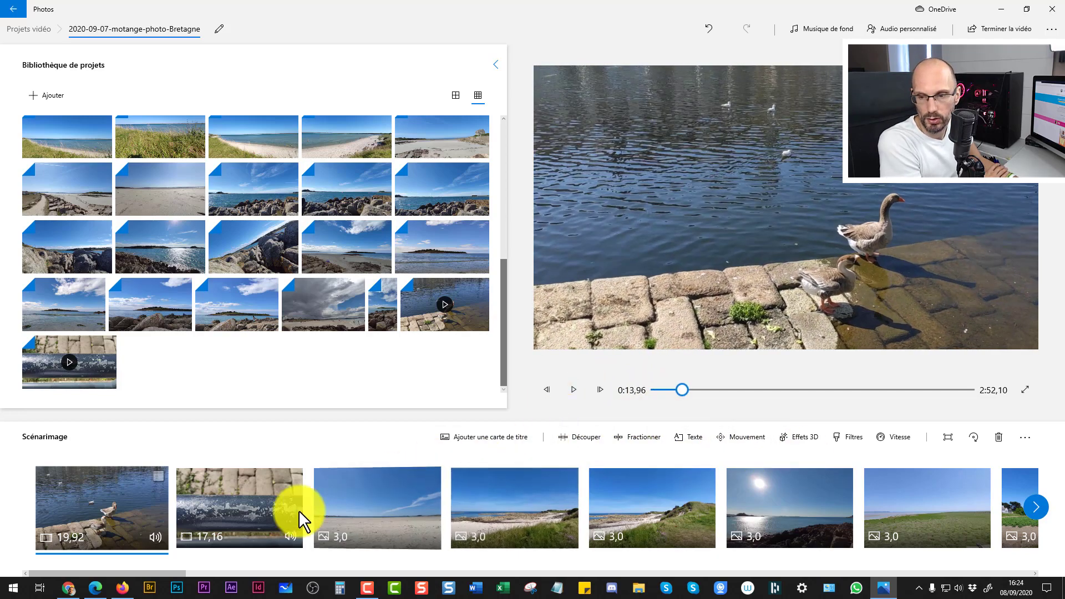
Trim the geese video to the section from 0:05,93 to 0:10,56, previewing the footage while choosing the range
click(101, 498)
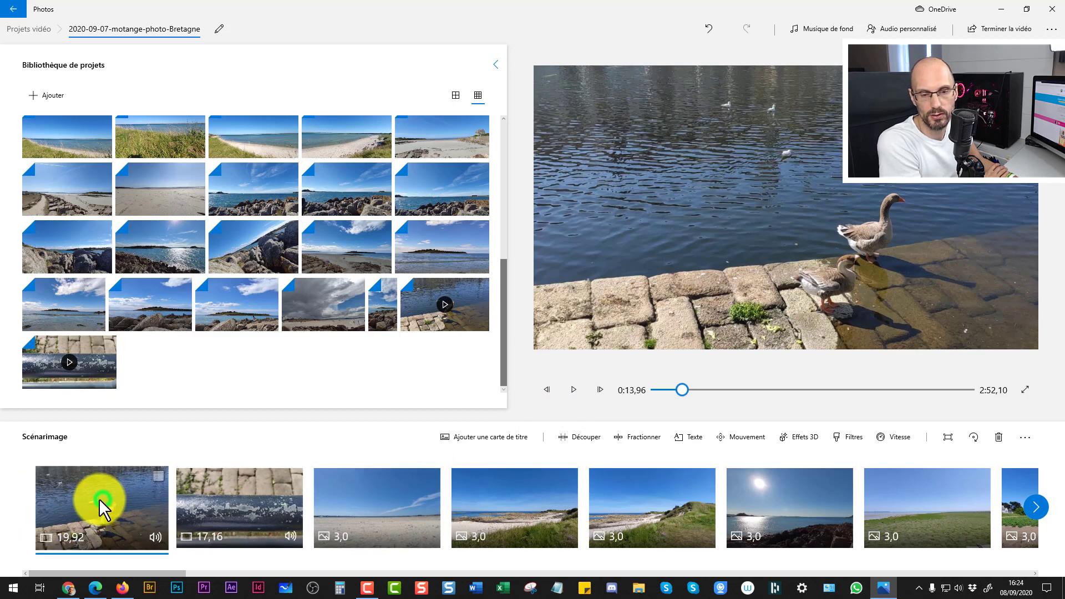
click(581, 436)
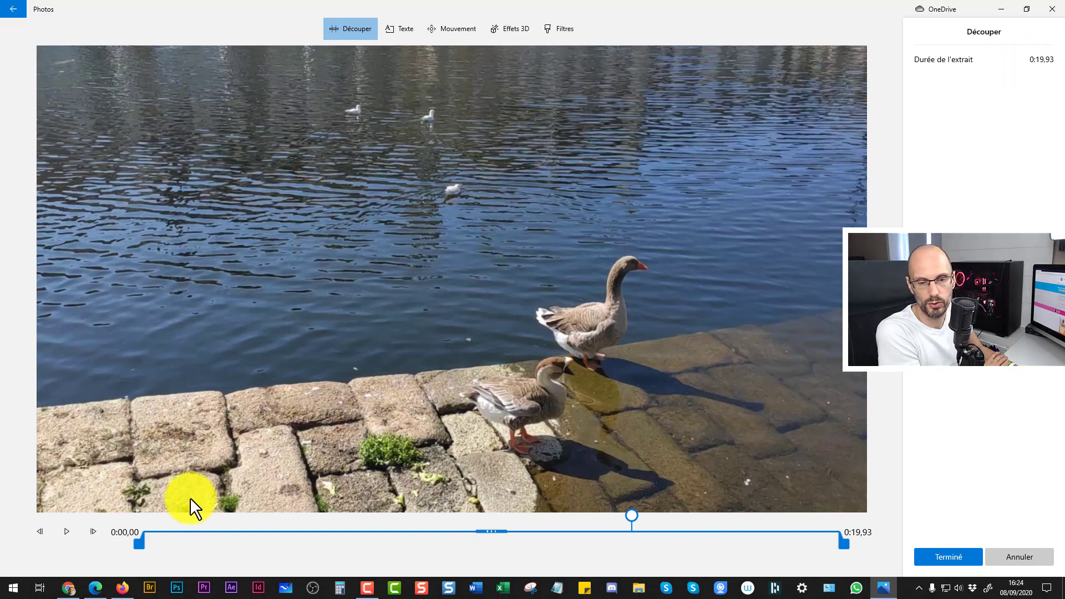
drag(181, 527, 143, 525)
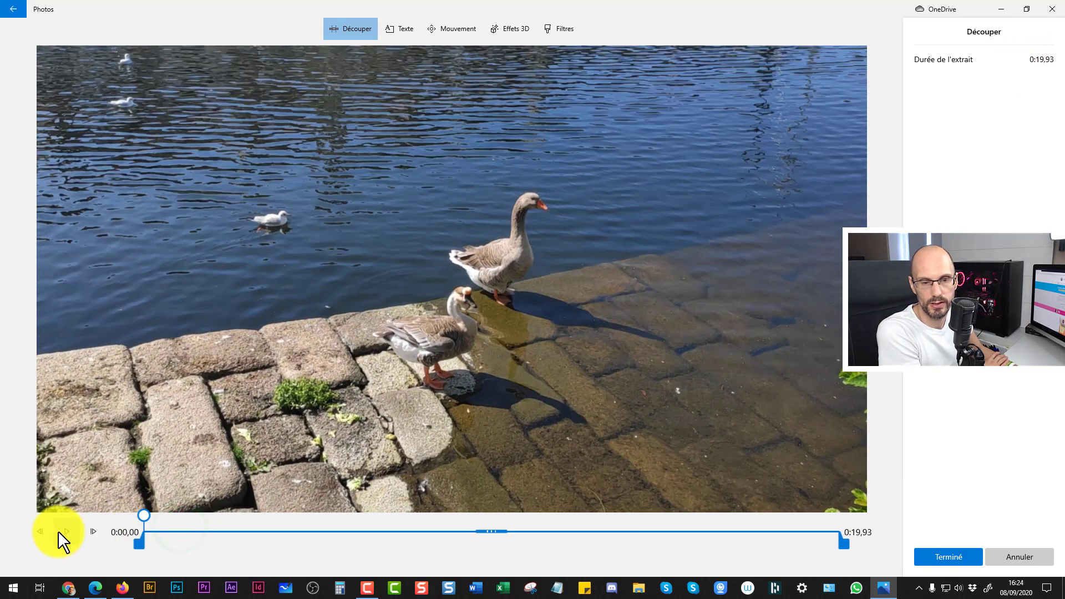
click(65, 531)
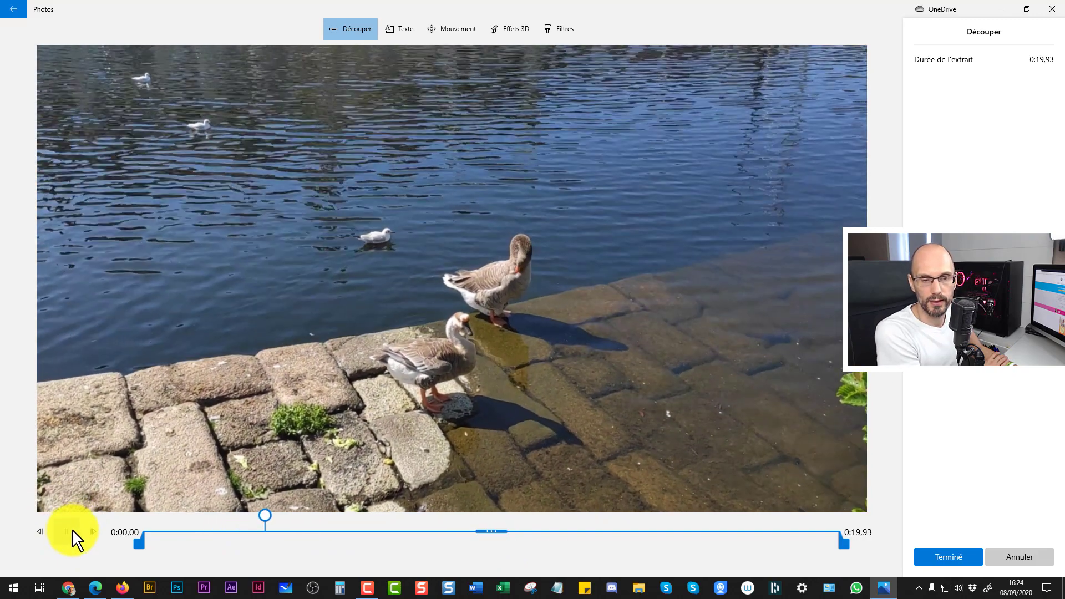
click(67, 530)
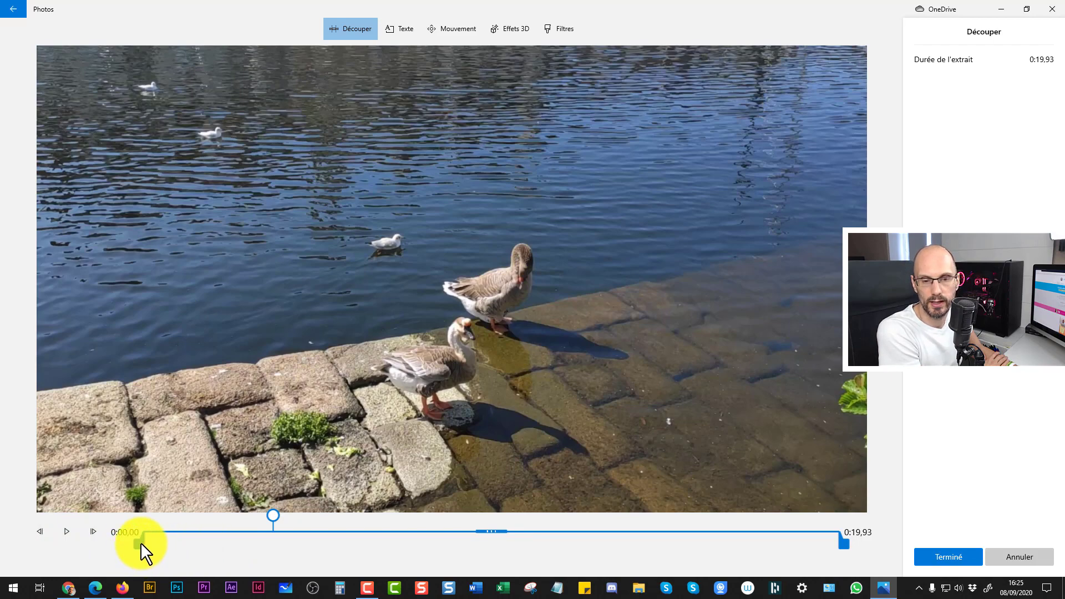
drag(140, 543, 350, 537)
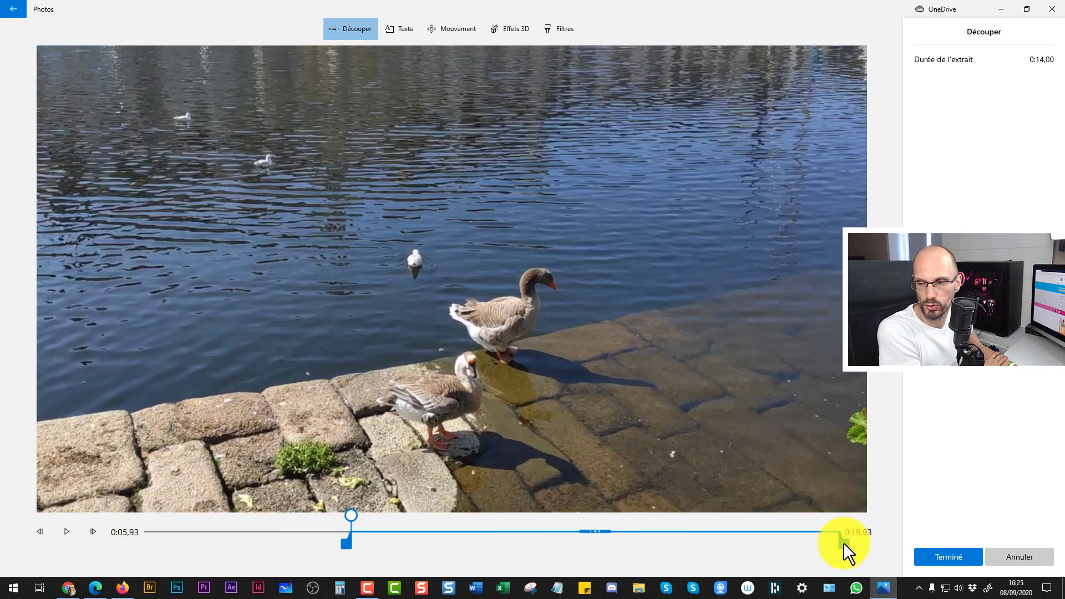
drag(843, 545, 448, 552)
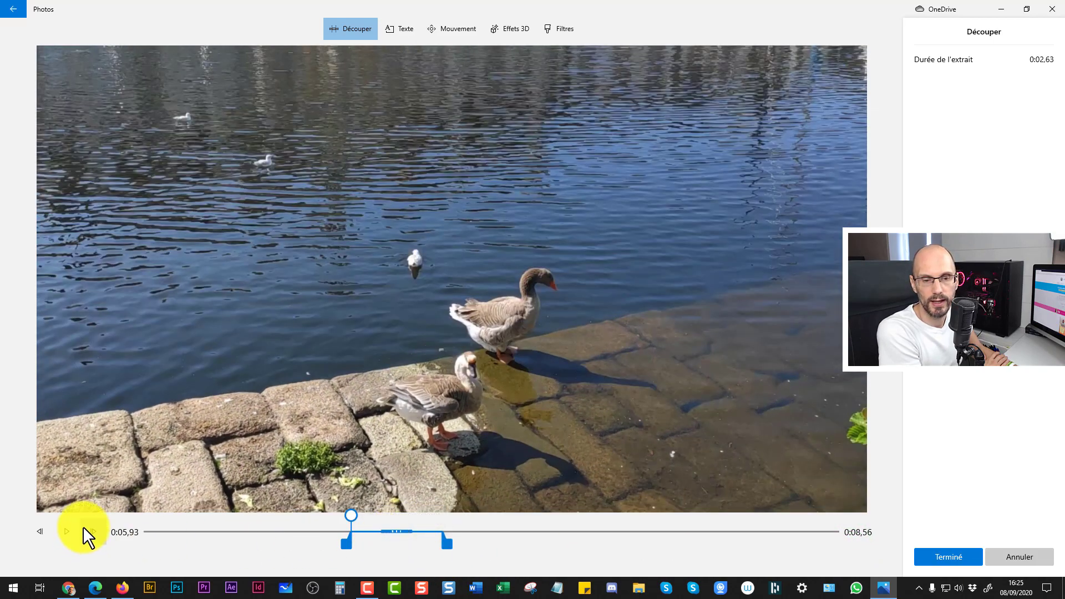
click(65, 530)
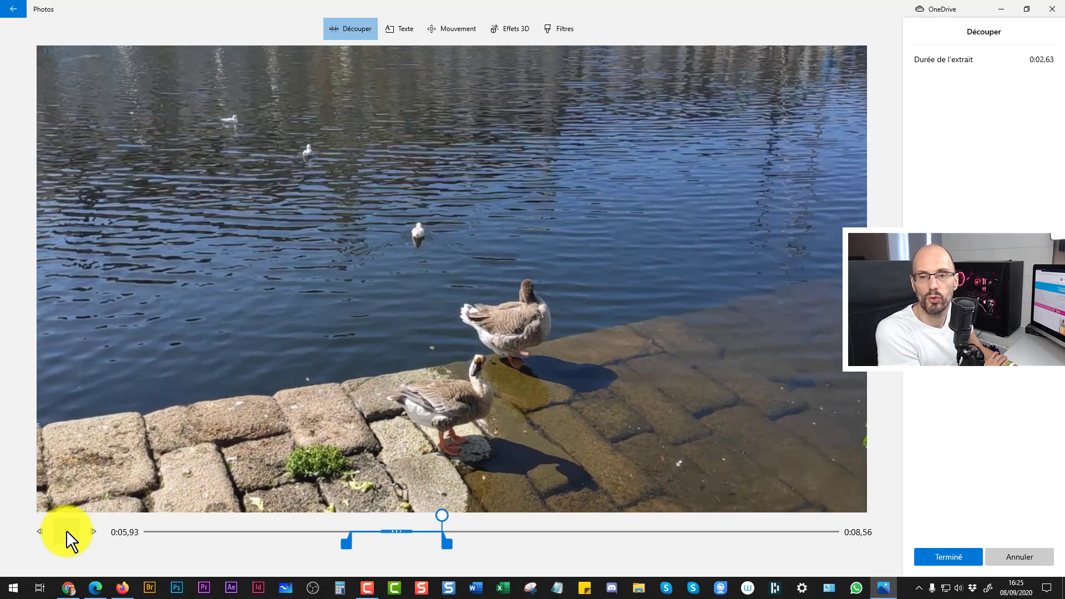
drag(444, 541, 504, 544)
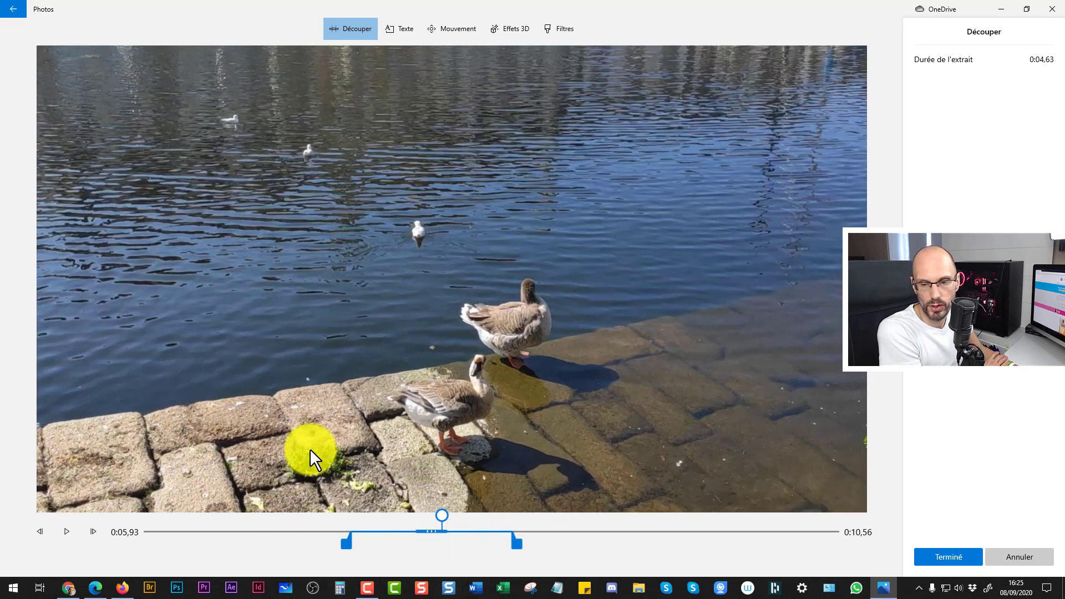
click(937, 556)
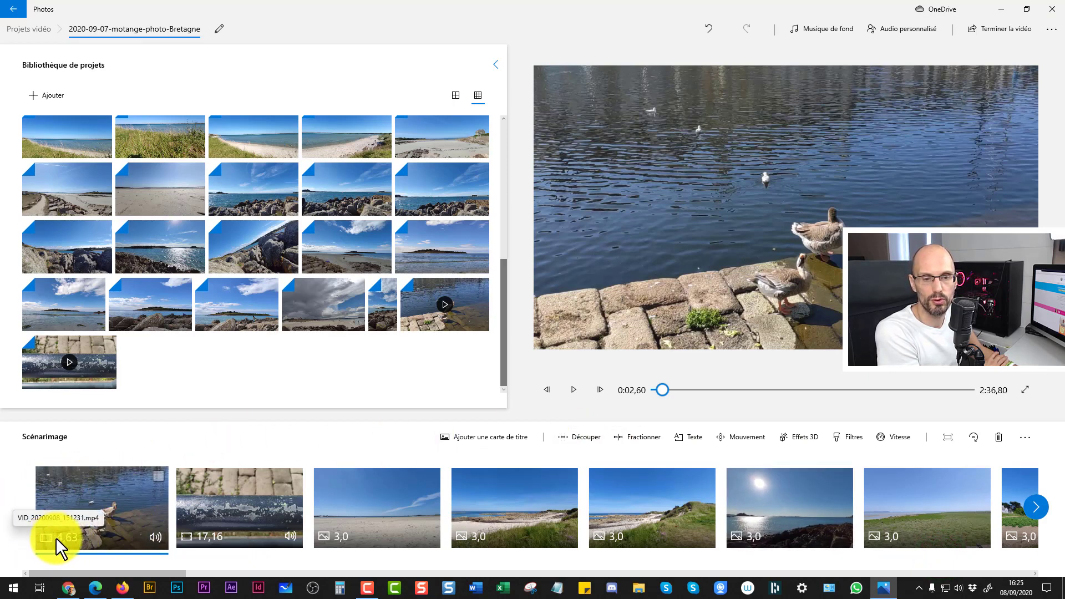
Play the montage from the start through the trimmed geese video and into the metal railing video
click(647, 394)
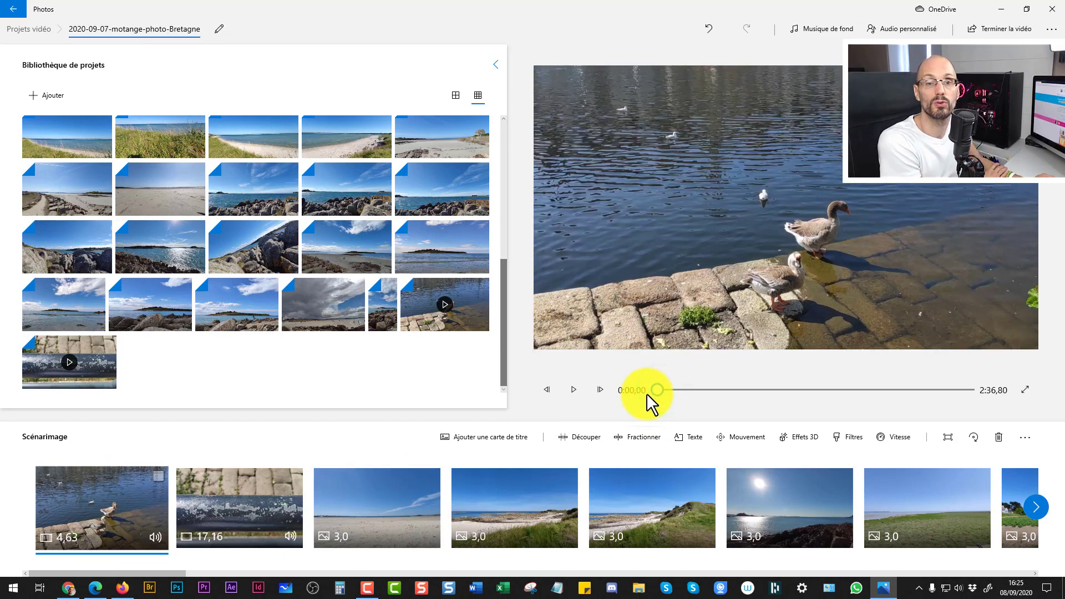
click(569, 392)
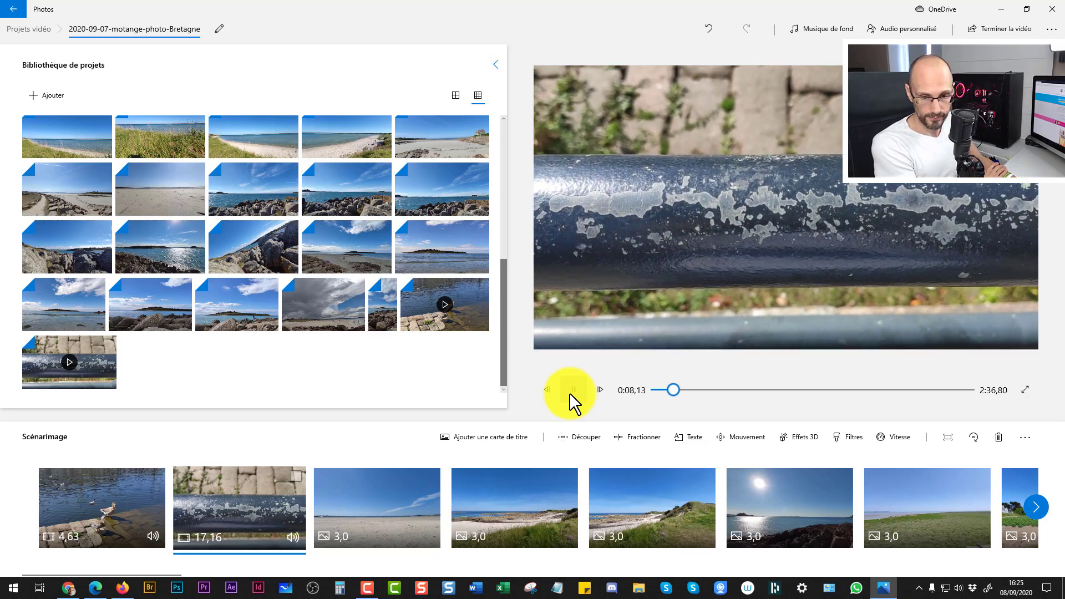
click(573, 390)
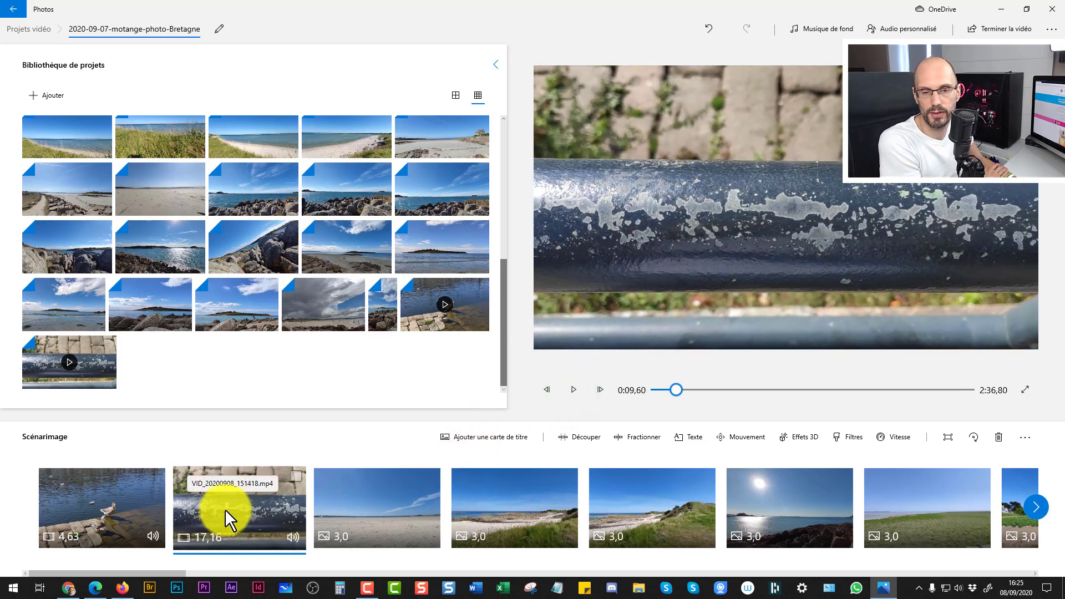
Trim the metal railing video so it starts at 0:08,73, preview the kept section and apply the trim
click(589, 438)
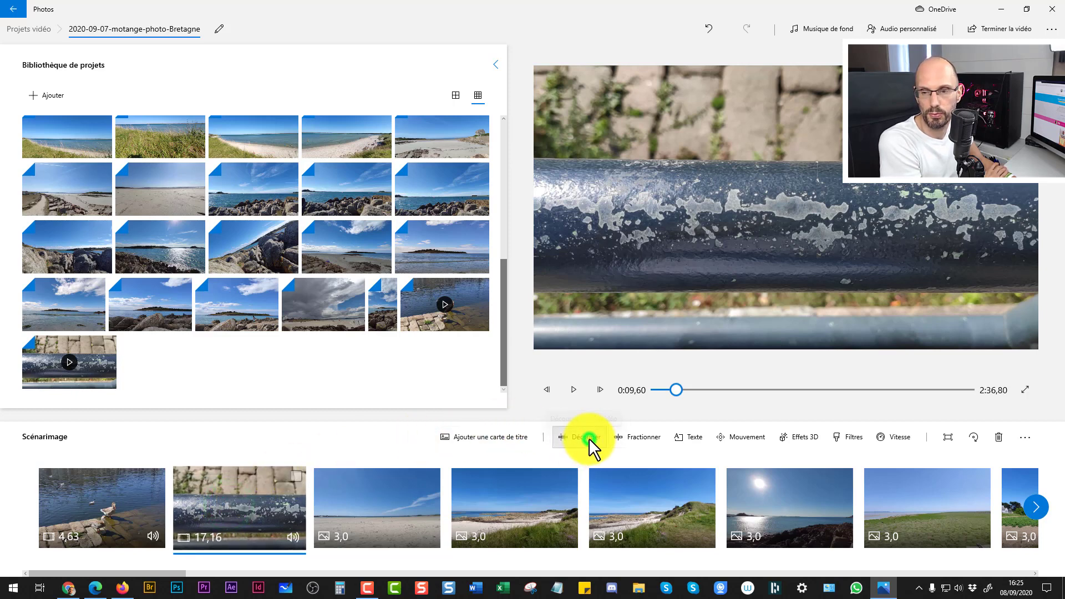
drag(344, 515, 499, 549)
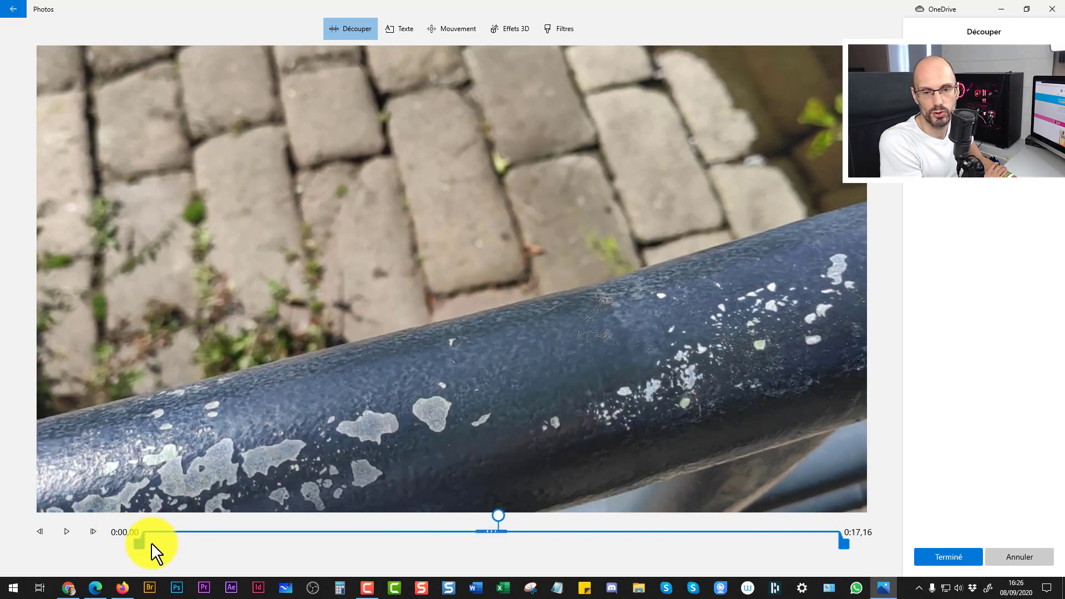
drag(138, 542, 484, 539)
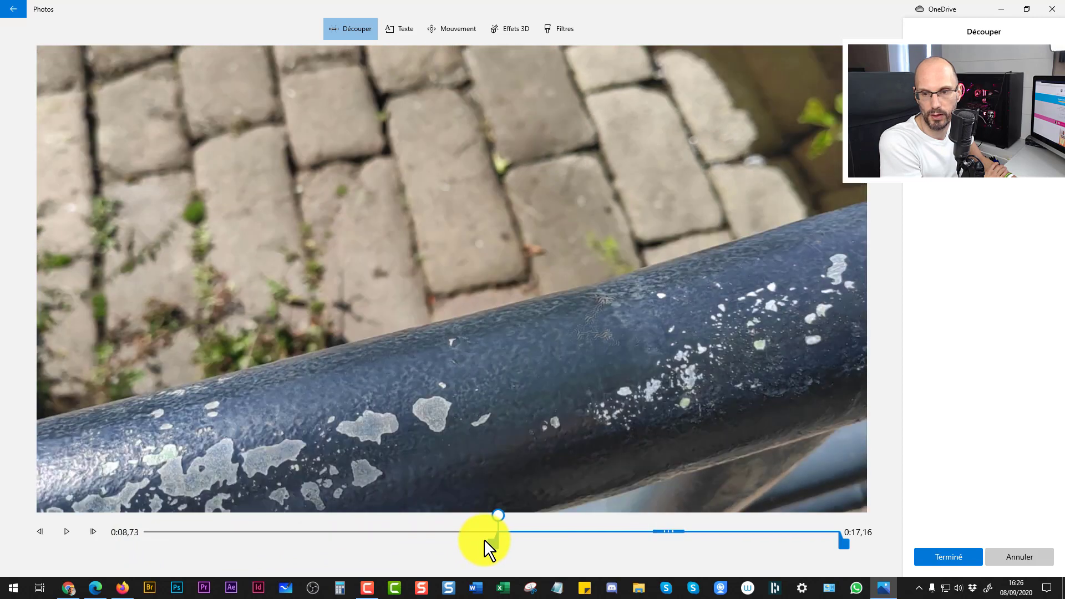
click(68, 531)
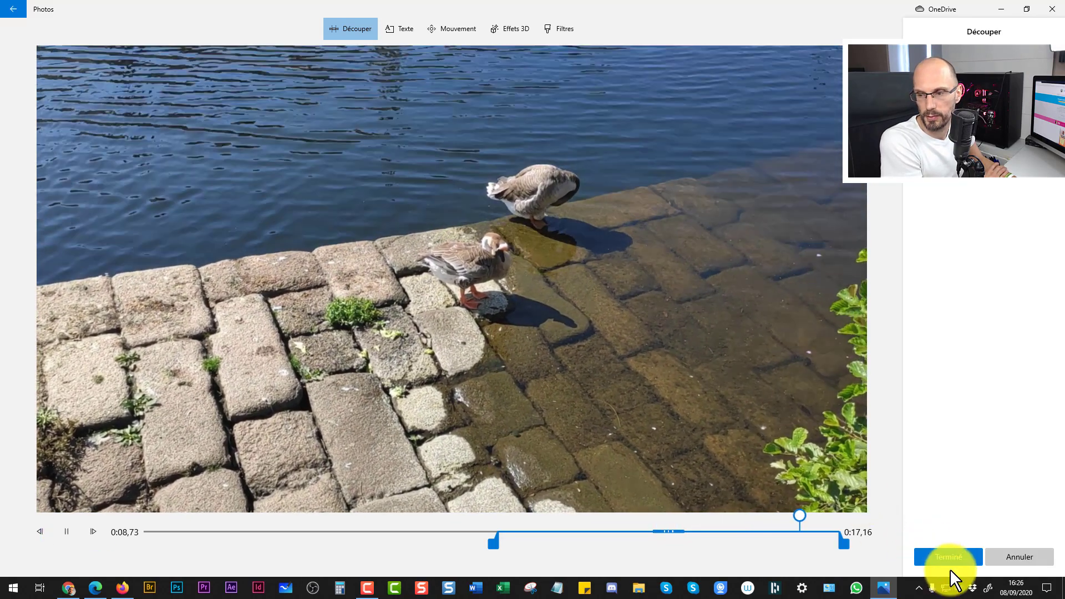
click(951, 559)
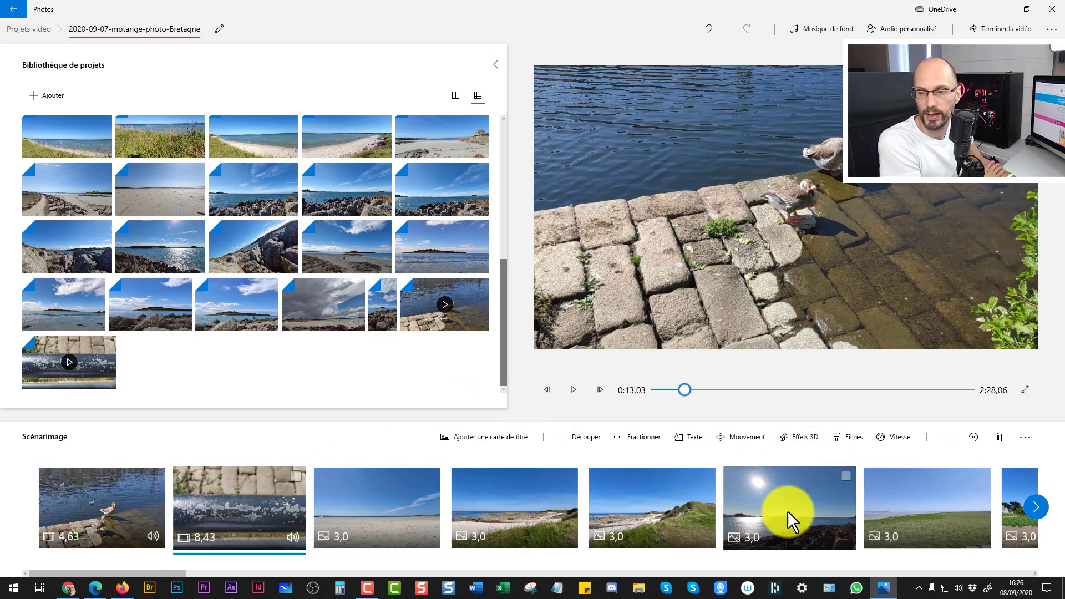
Place the photo of the sun over the sea and the first grassy beach photo between the geese and railing videos
drag(771, 509, 244, 519)
drag(607, 518, 407, 518)
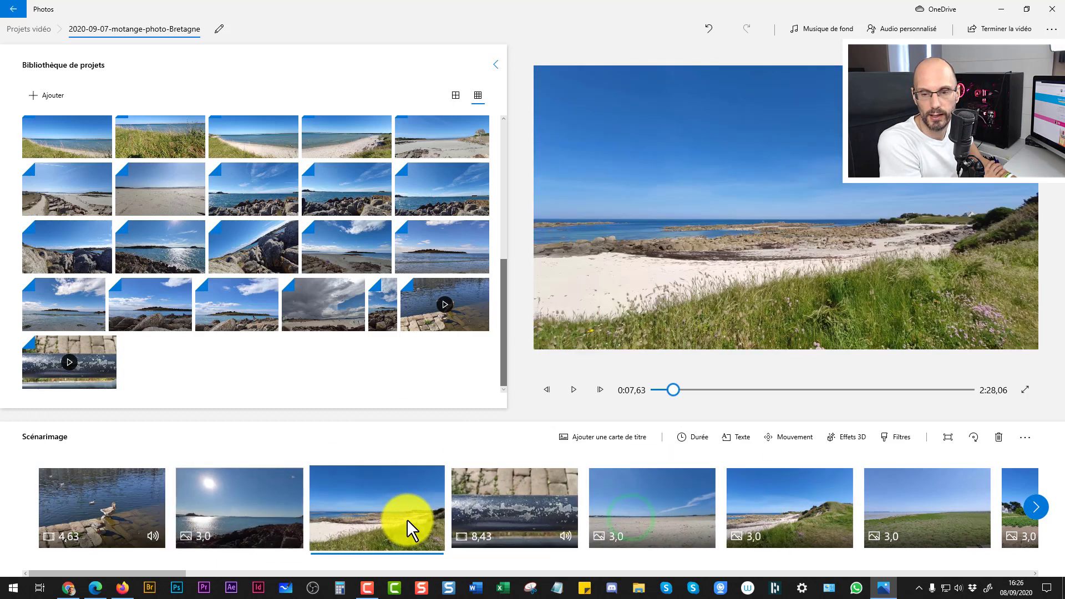
Replay the rearranged montage from the start until it is past the wide sandy beach photo
drag(672, 390, 568, 438)
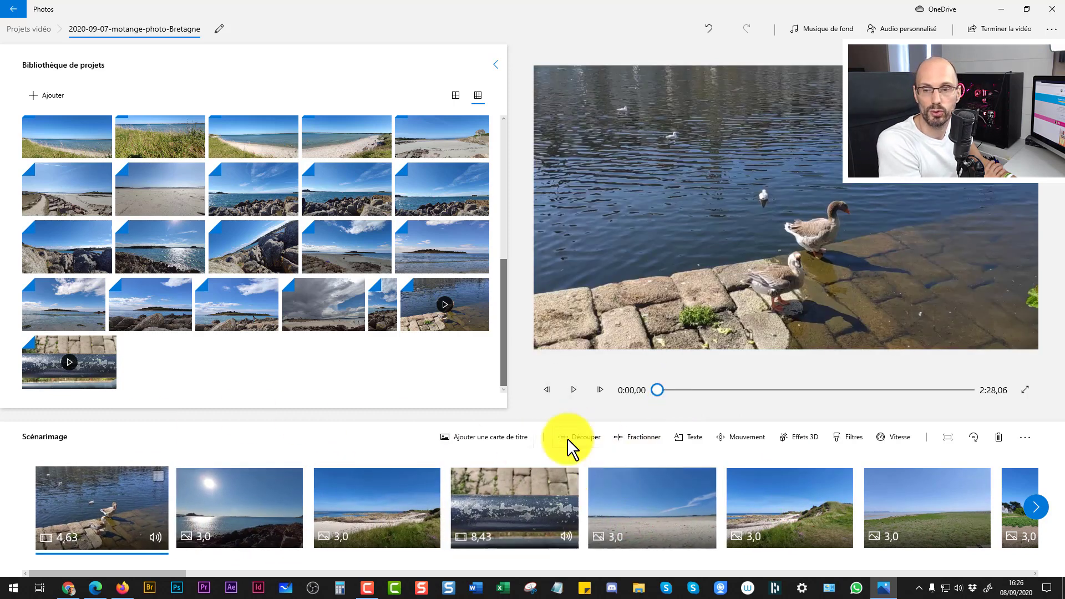
click(573, 389)
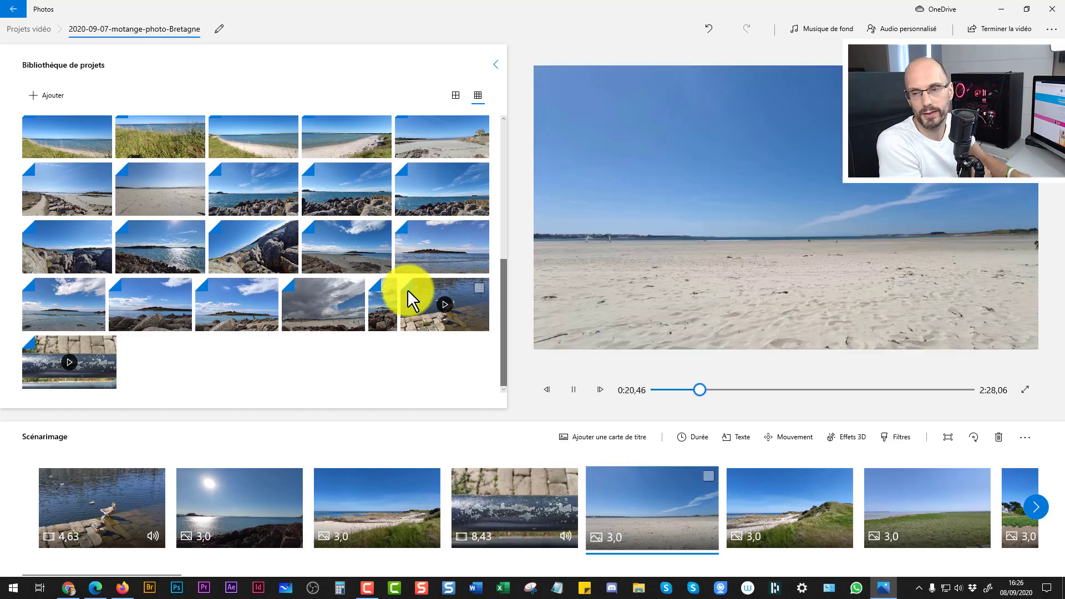
click(574, 390)
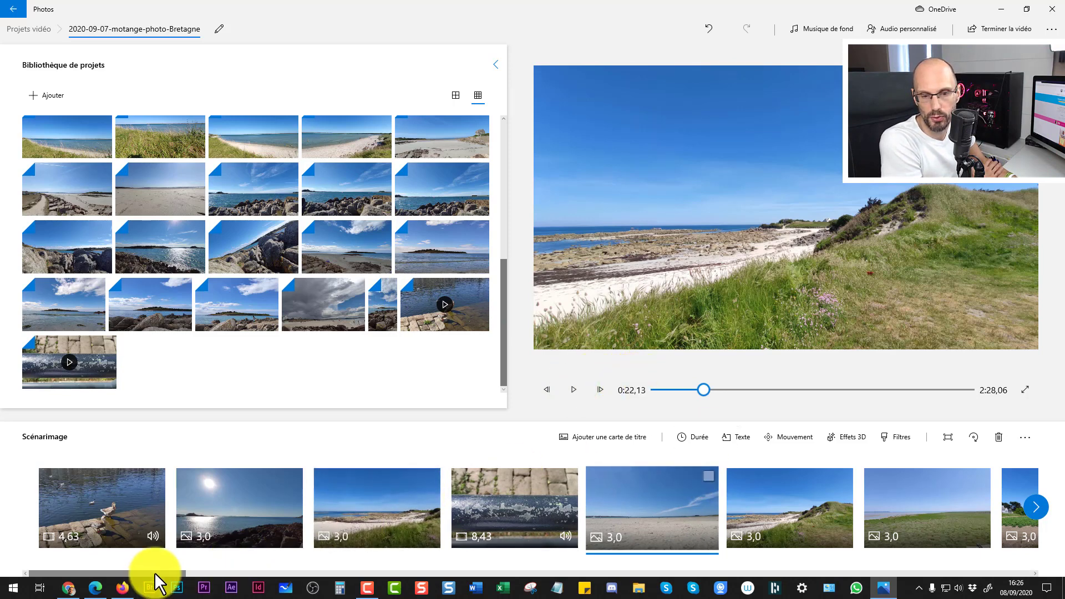
Move the grassy dune photo directly ahead of the metal railing video and play it briefly
drag(785, 509, 480, 520)
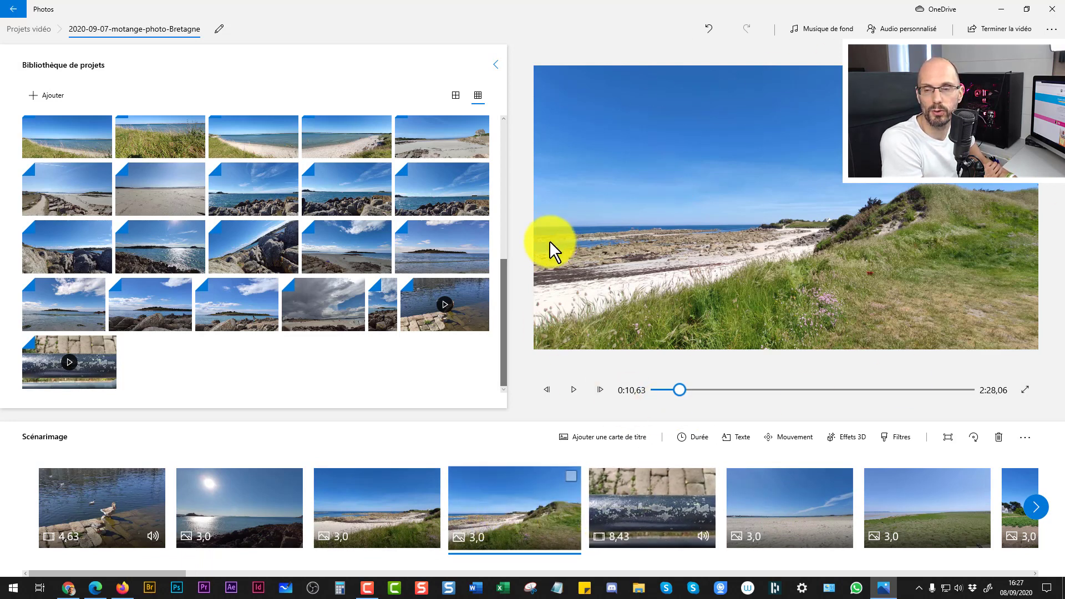
click(574, 391)
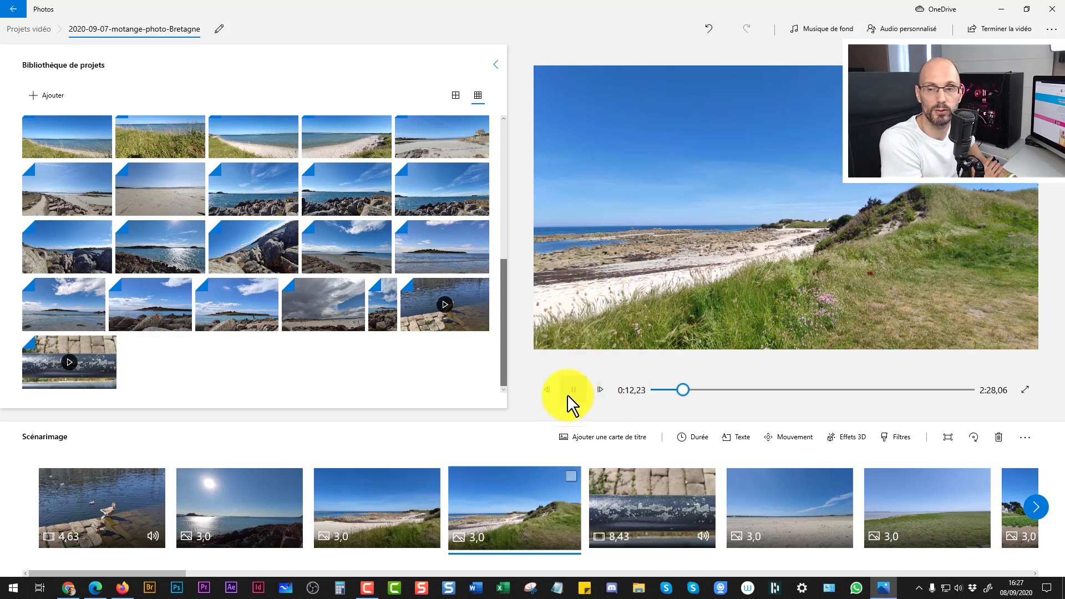
click(571, 395)
Advance the paused preview frame by frame within the grassy dune photo
click(599, 389)
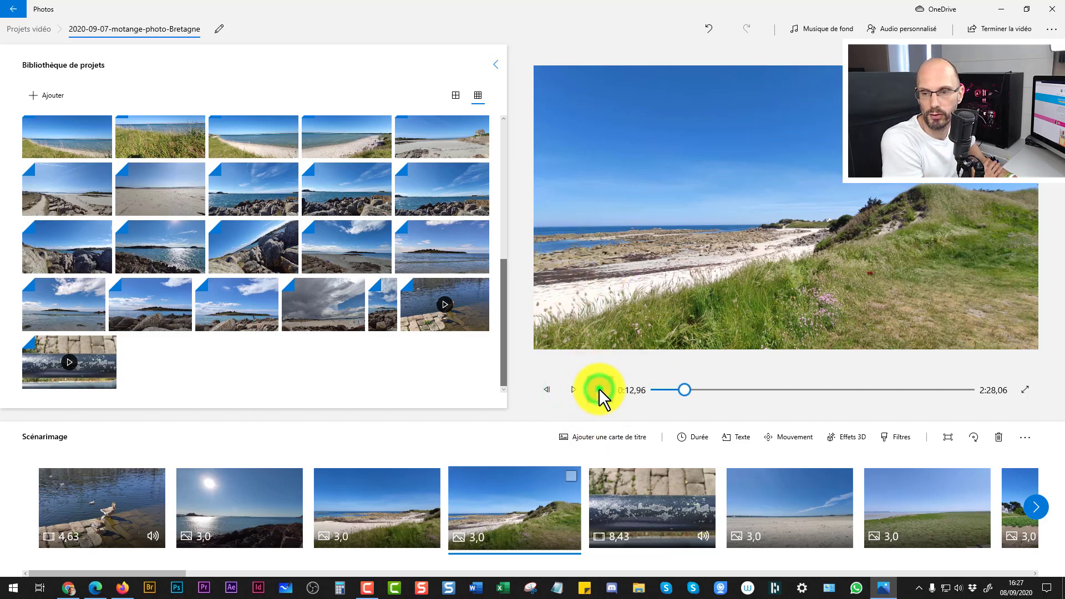
click(598, 389)
click(598, 388)
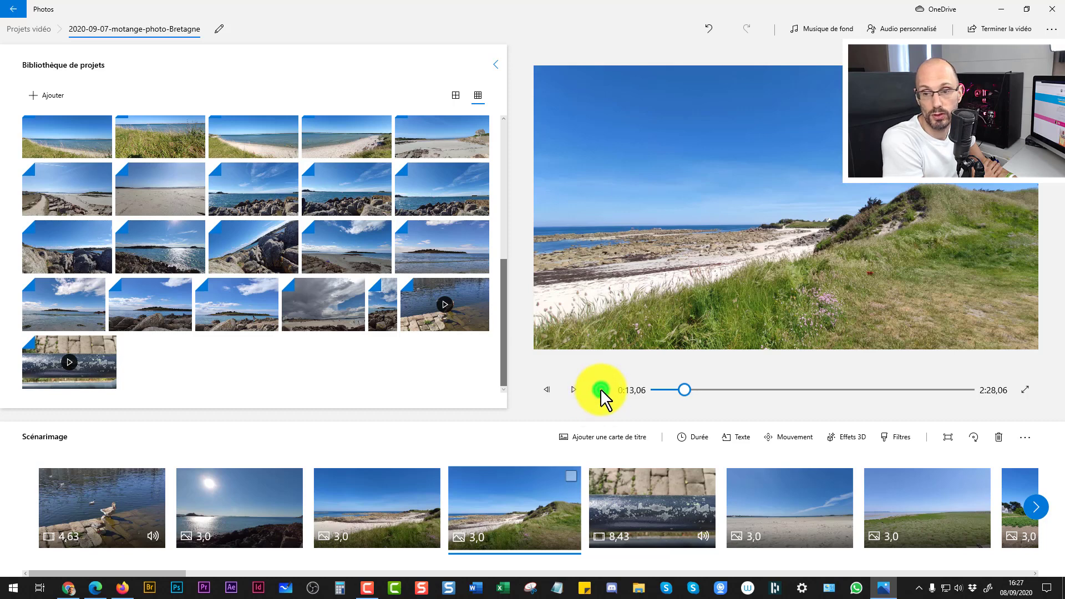
click(598, 388)
click(598, 389)
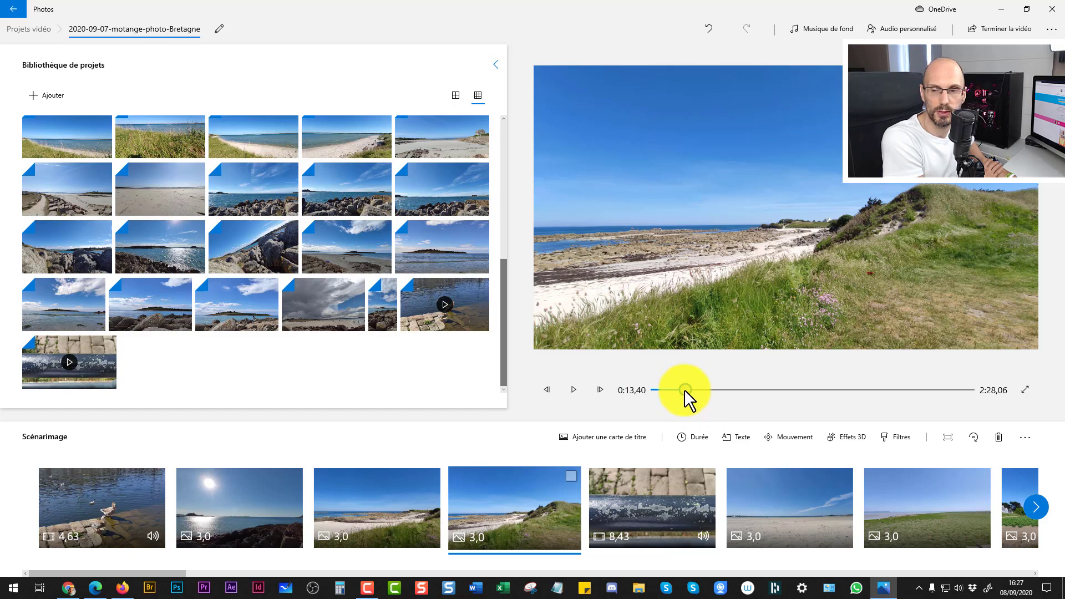
Jump to the stormy pier photo near the middle of the montage and preview the following photos
drag(684, 389, 773, 380)
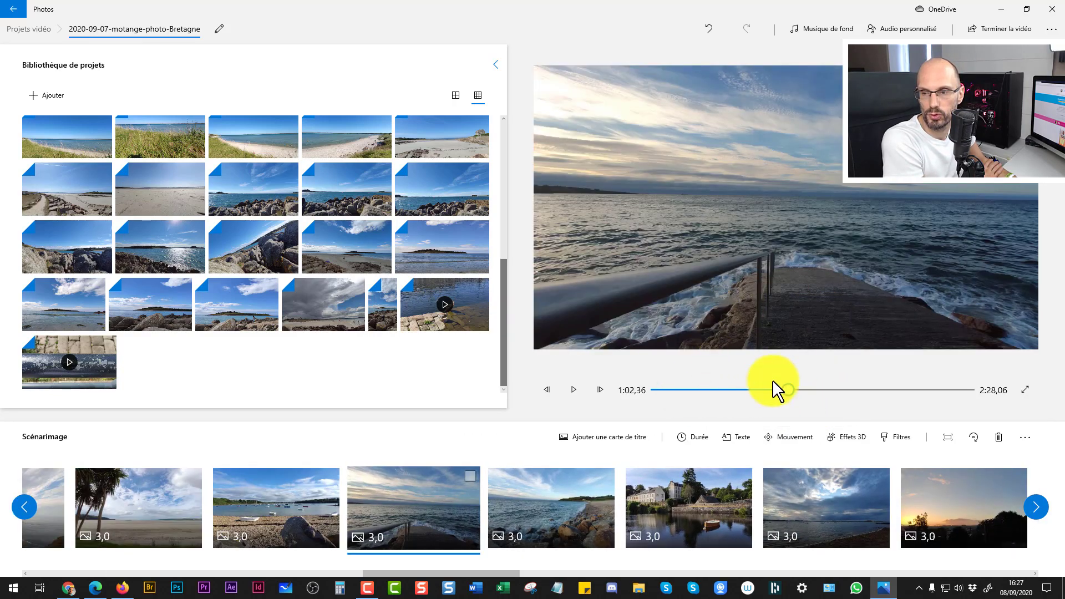
click(574, 391)
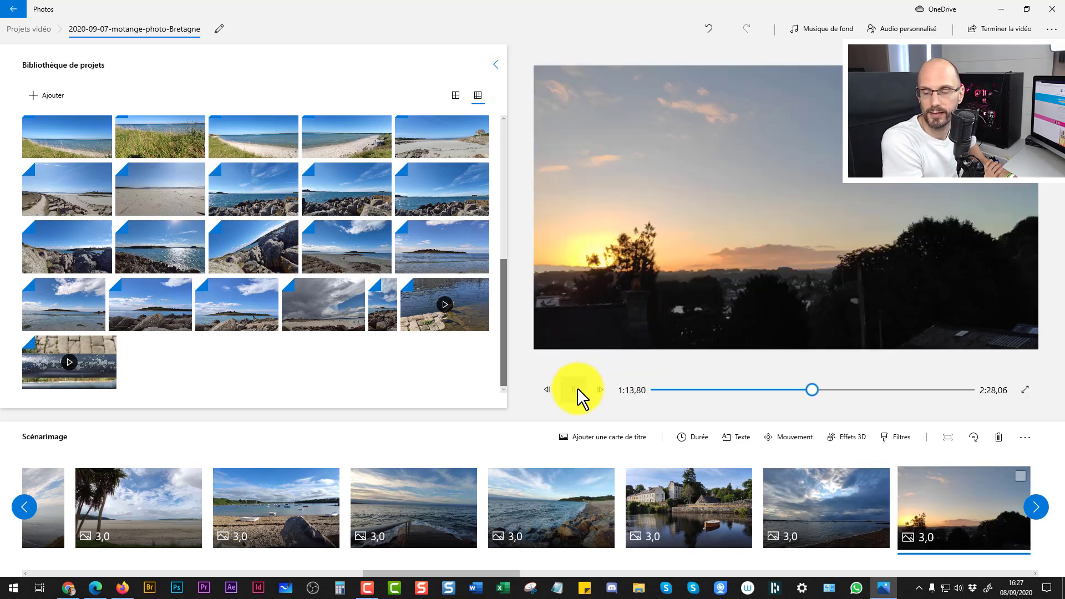
click(576, 388)
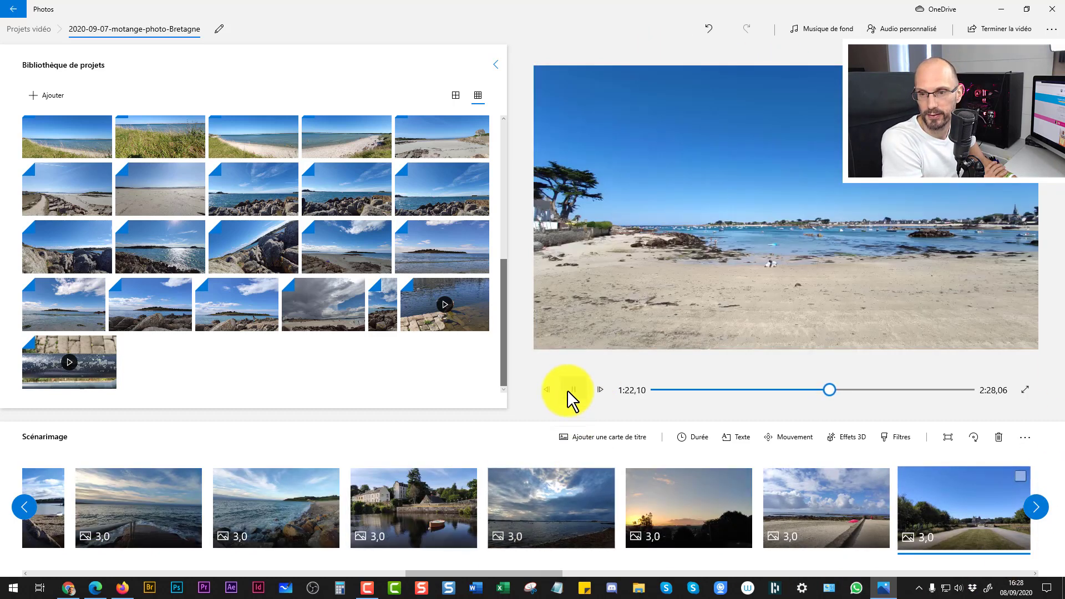
click(568, 389)
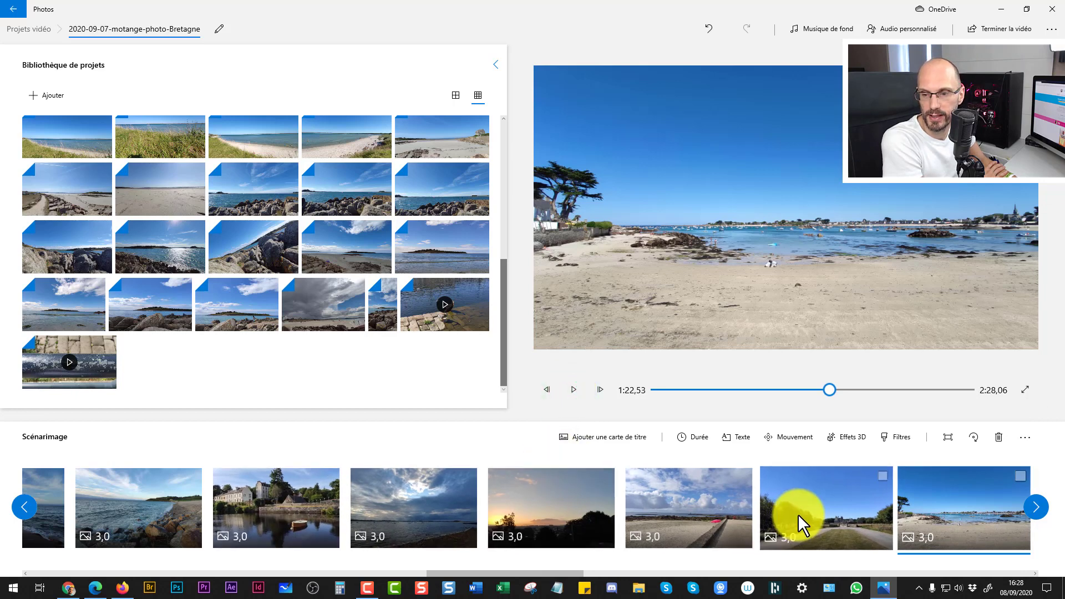
Move the rocky cove photo with the house, followed by the curved shoreline photo, ahead of the tall grass photo
click(1035, 508)
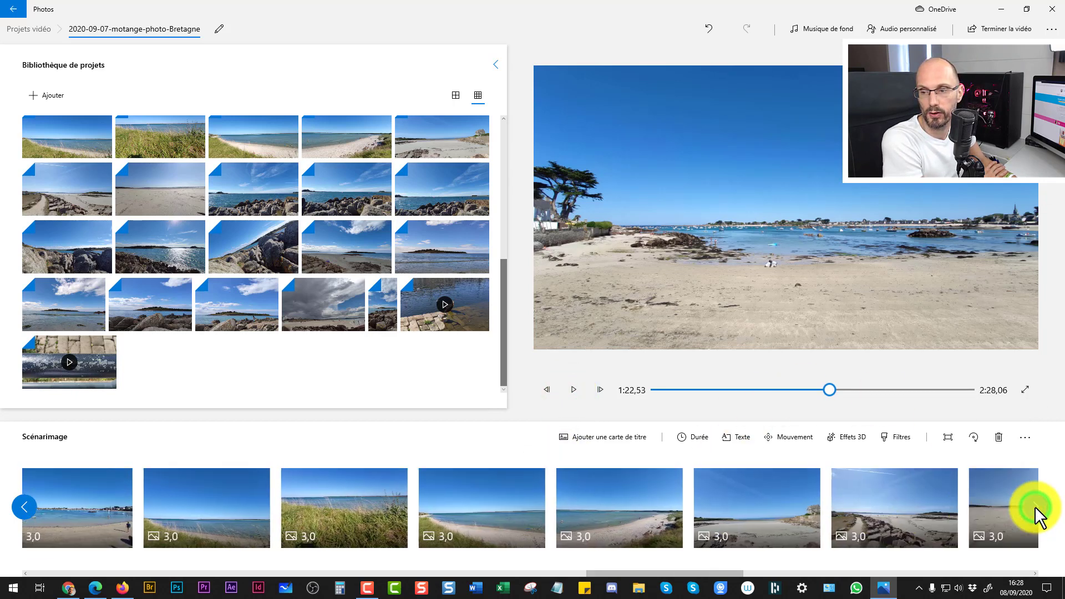
drag(566, 533, 312, 535)
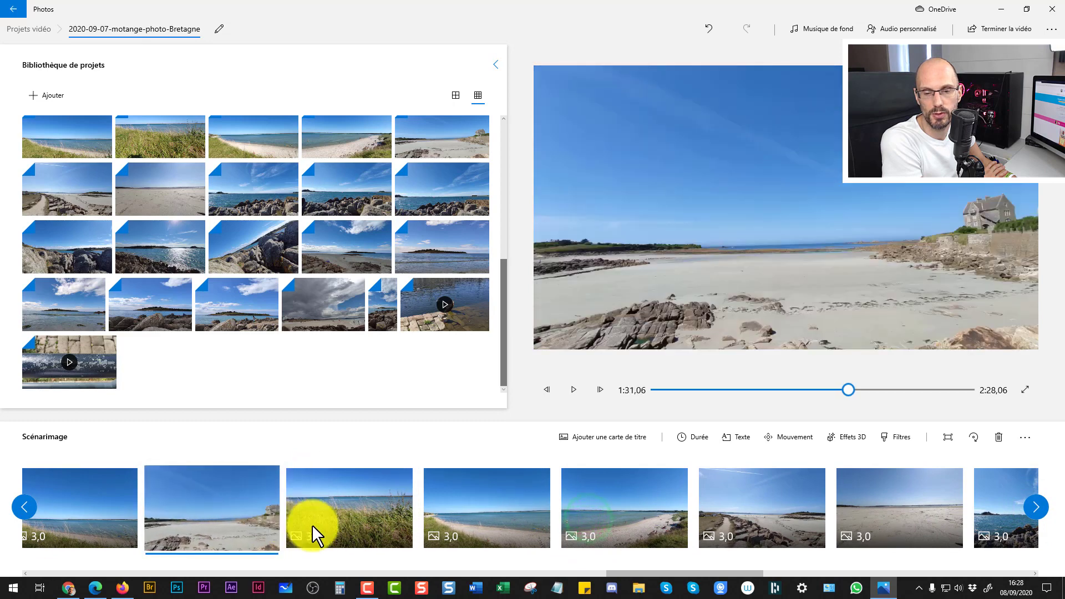
drag(501, 506, 361, 519)
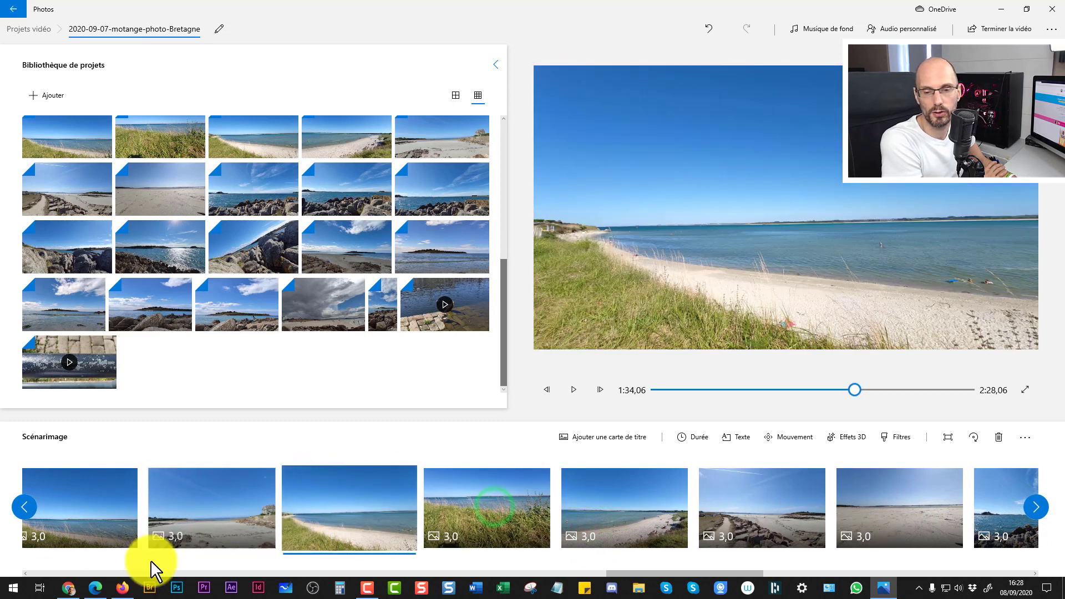
click(22, 511)
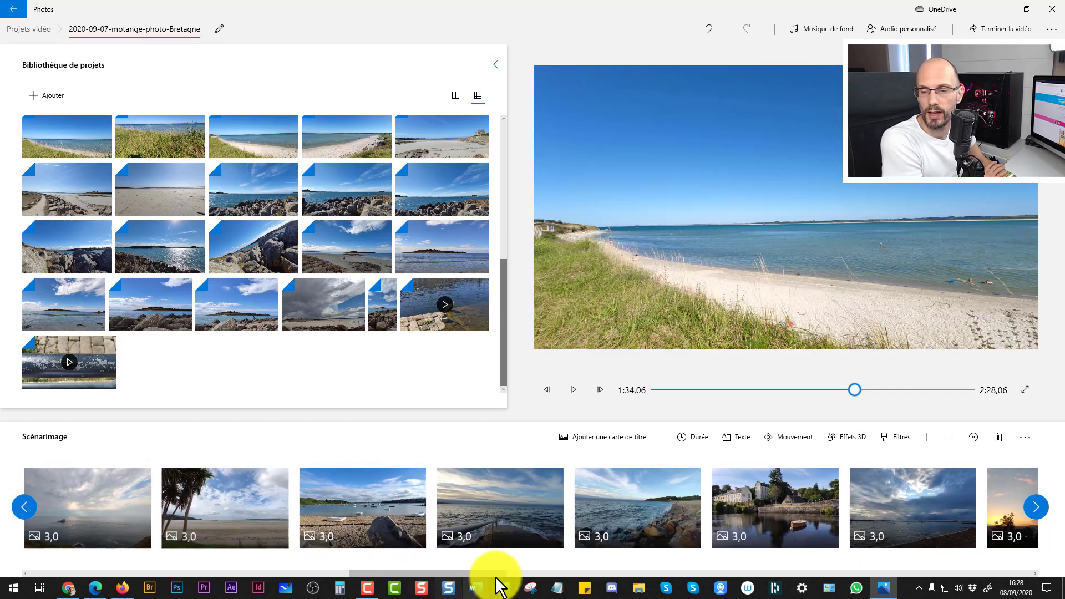
Move the seaside pier photo with the metal railing directly ahead of the palm tree beach photo in the storyboard
drag(488, 521, 248, 526)
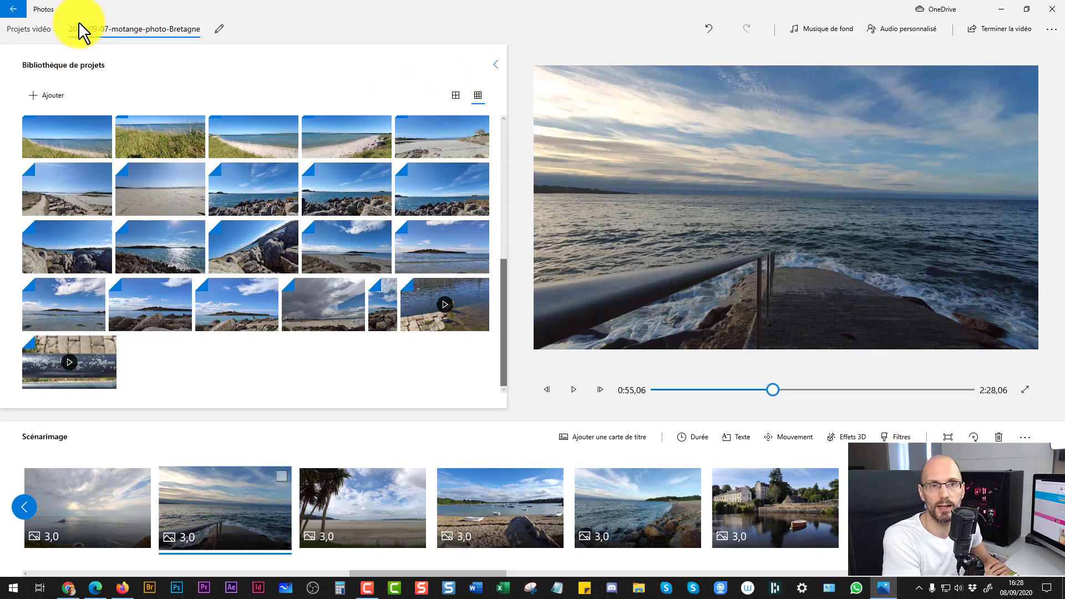
Close and relaunch Photos, minimising the browser window, and reopen the 2020-09-07-motange-photo-Bretagne video project
click(1052, 9)
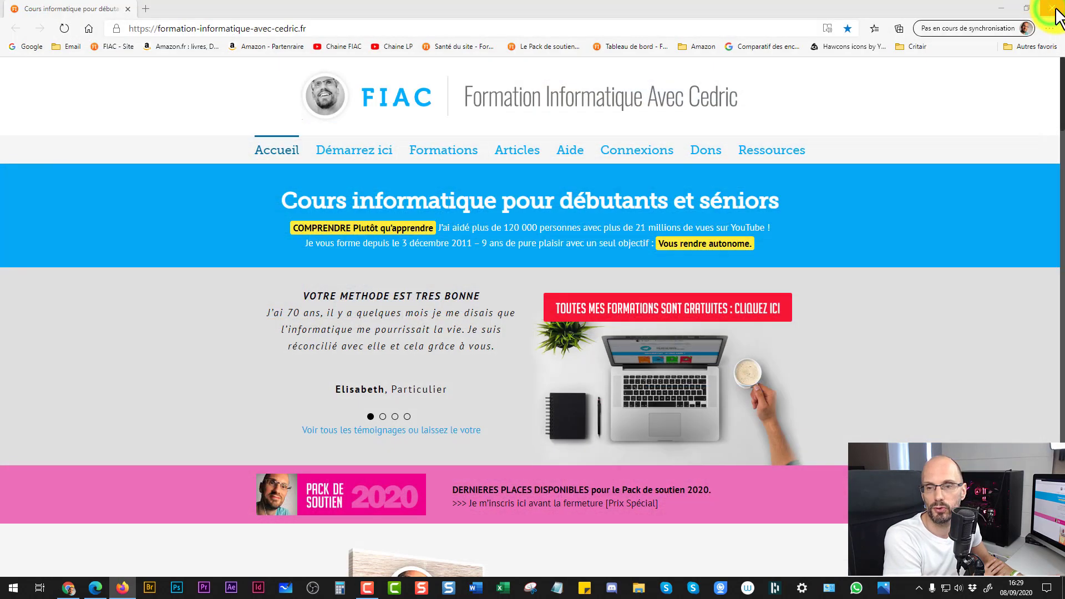
click(1002, 7)
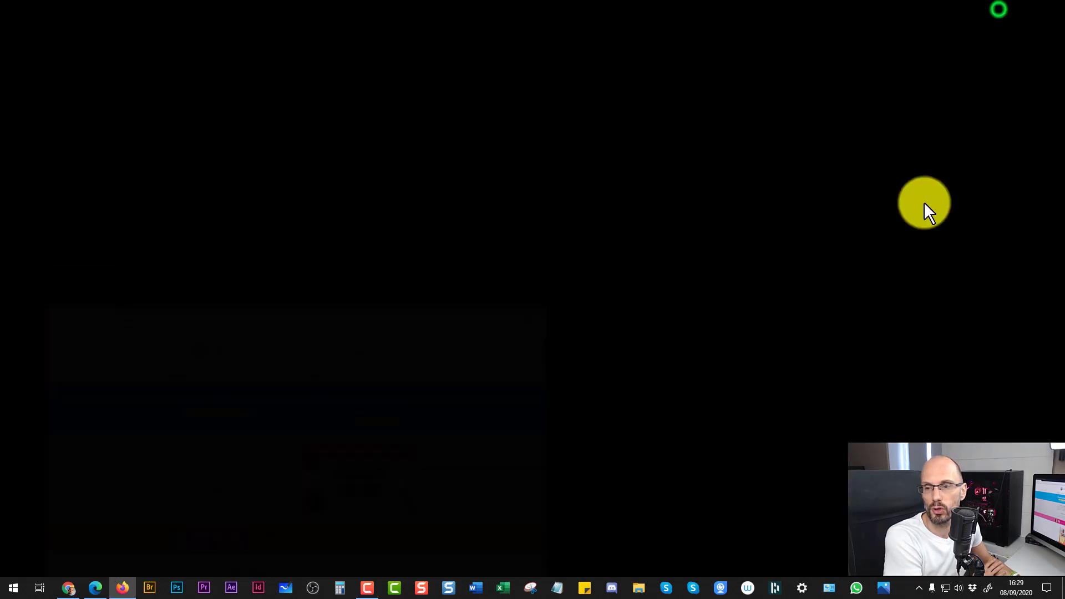
click(886, 585)
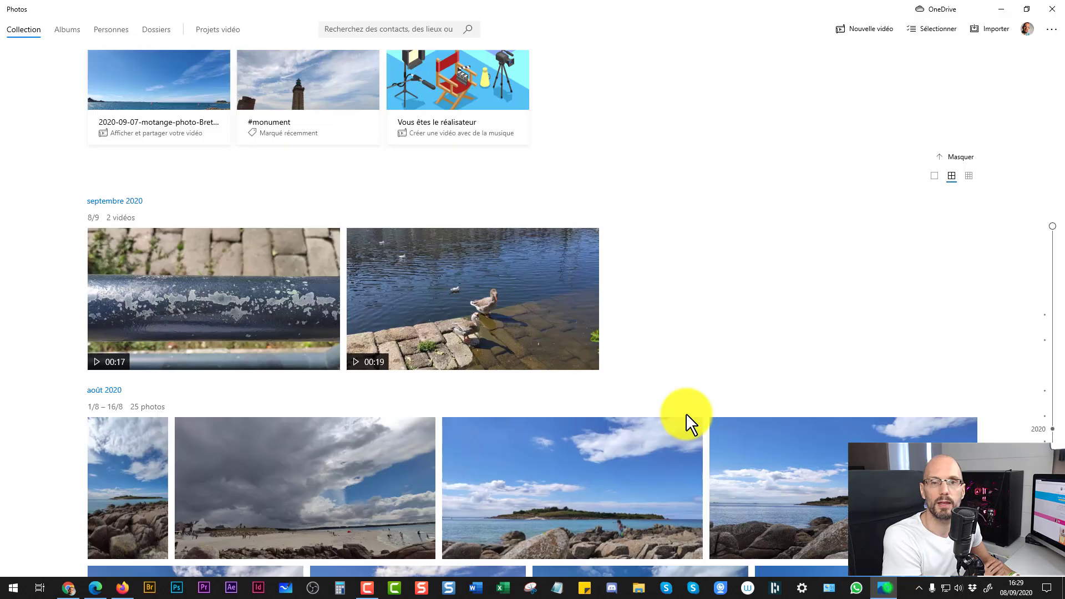
click(208, 31)
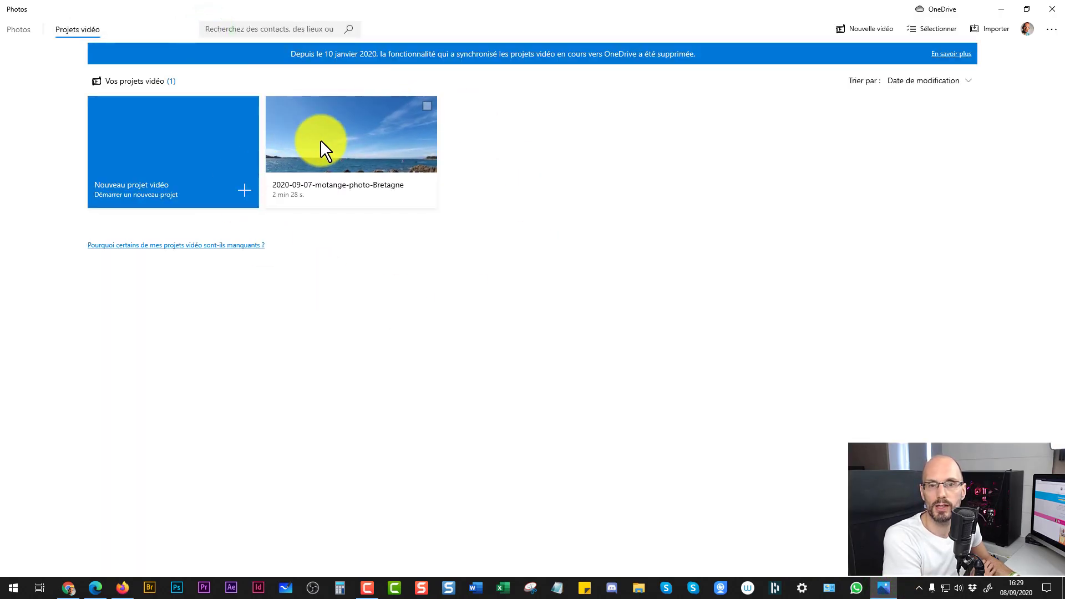
click(335, 140)
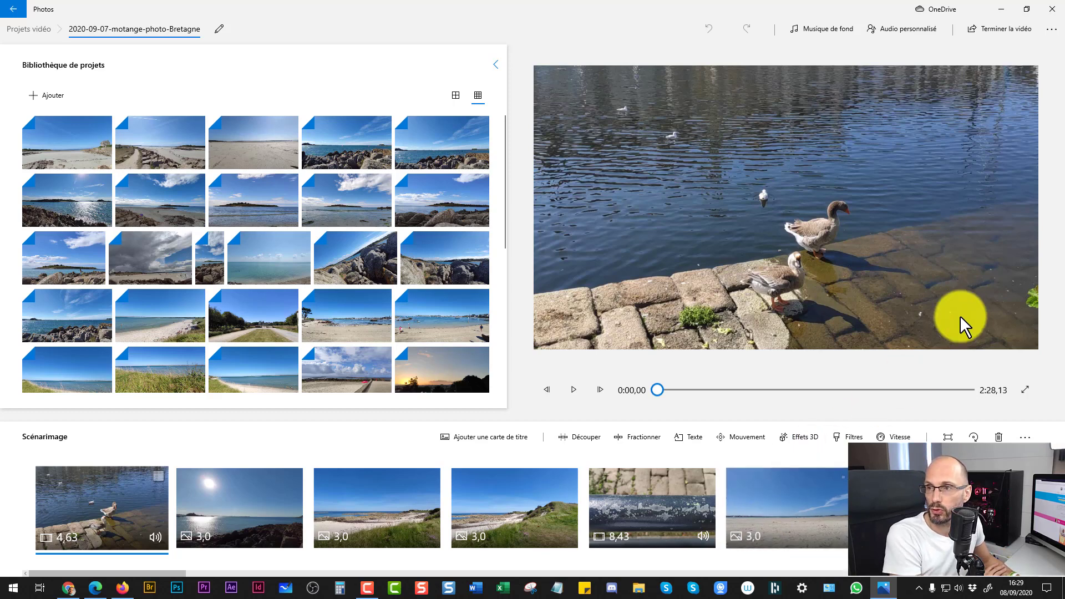
Back up the project as 2020-09-07-motange-photo-Bretagne.vpb in the montage folder inside 2020-09-04-montage-video-bretagne
click(1051, 30)
click(1051, 29)
click(1051, 30)
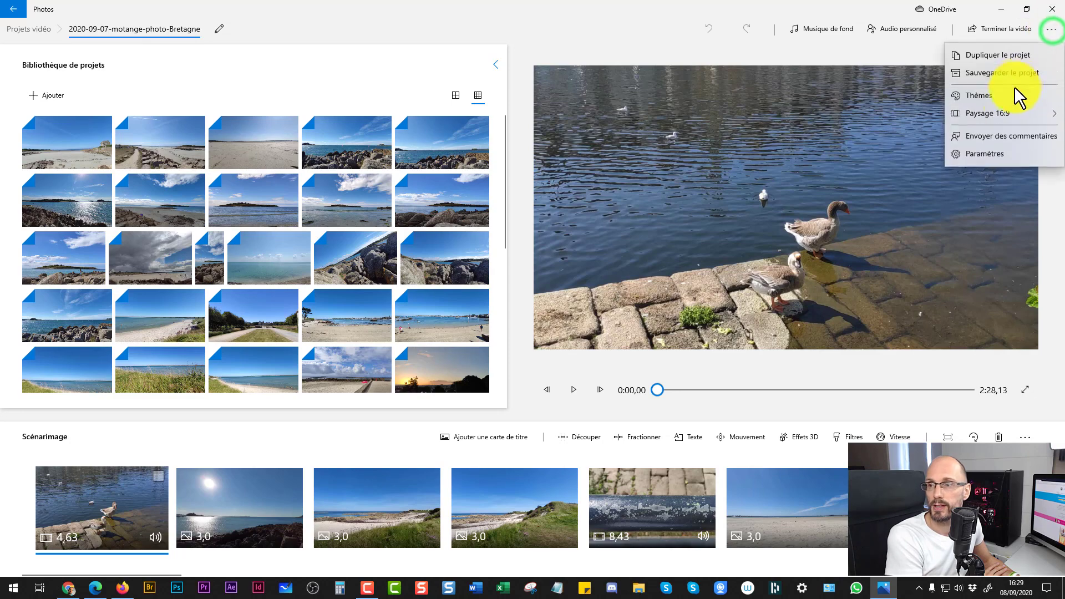
click(995, 71)
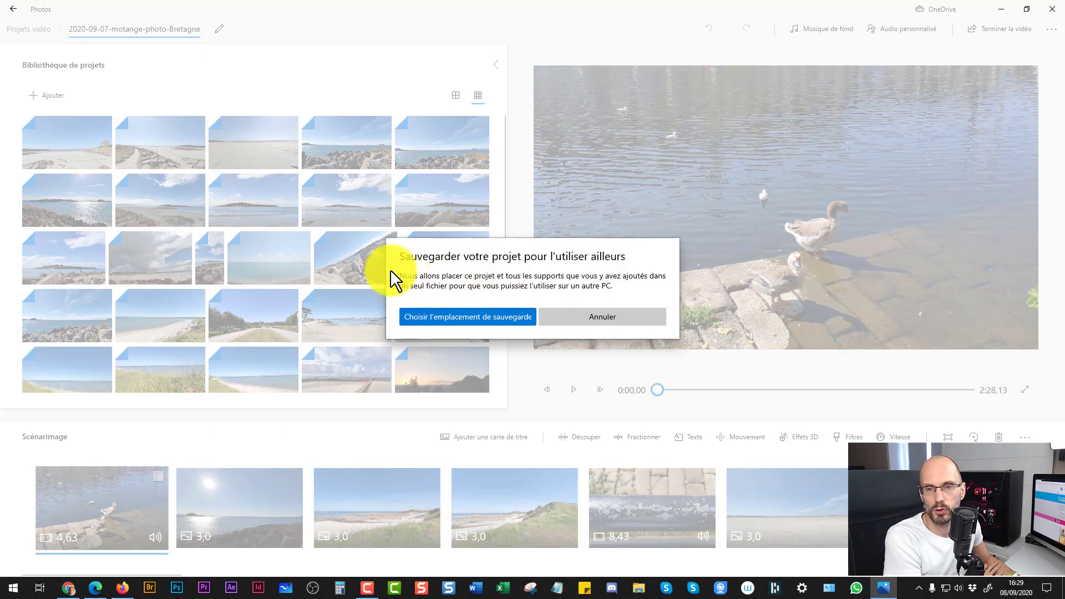
click(462, 316)
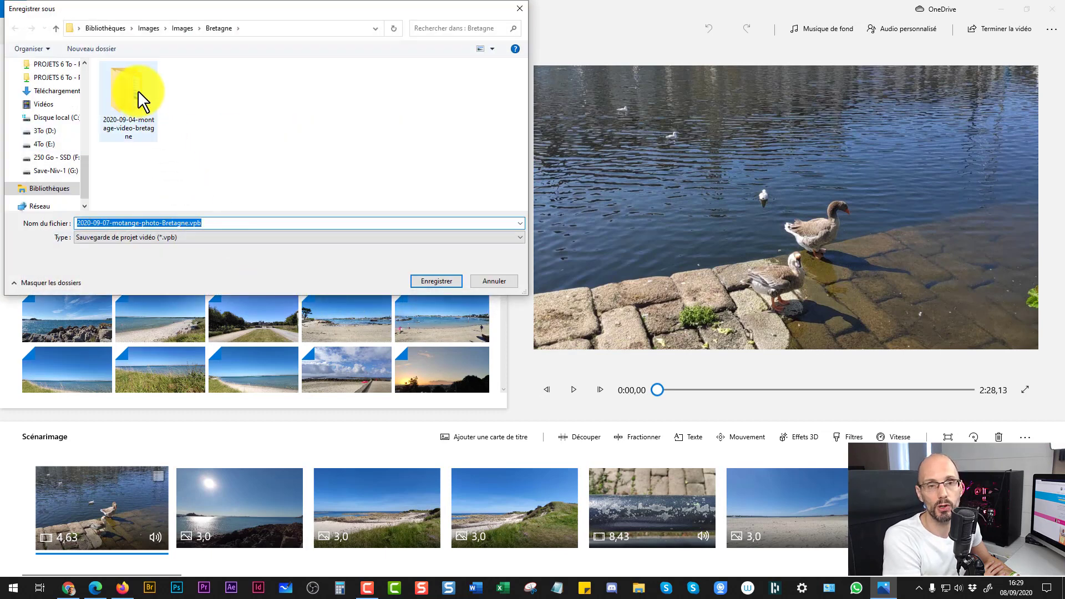
double_click(128, 86)
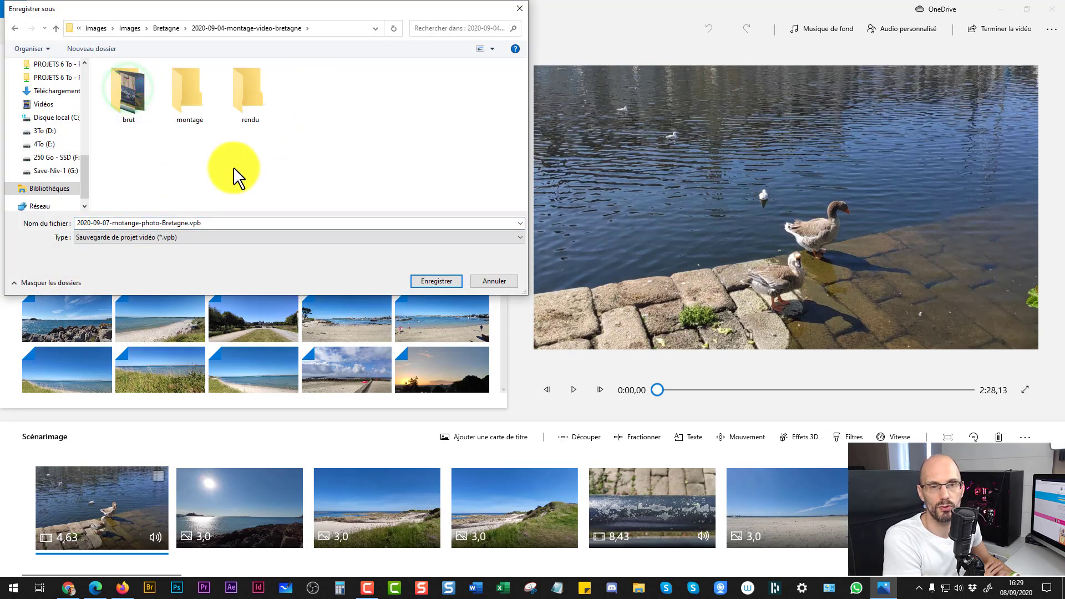
double_click(187, 85)
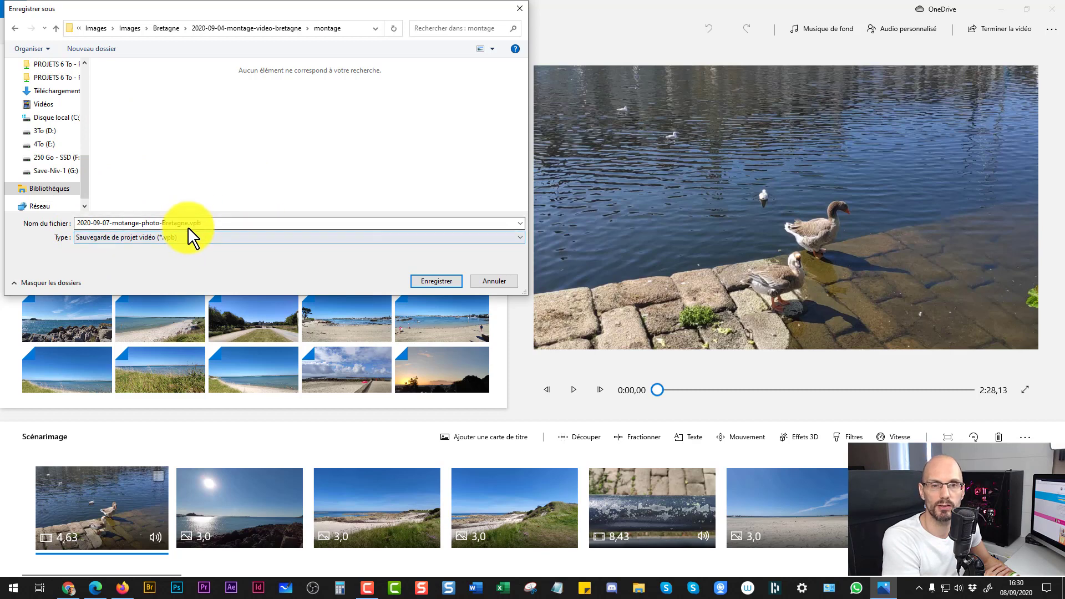
click(436, 281)
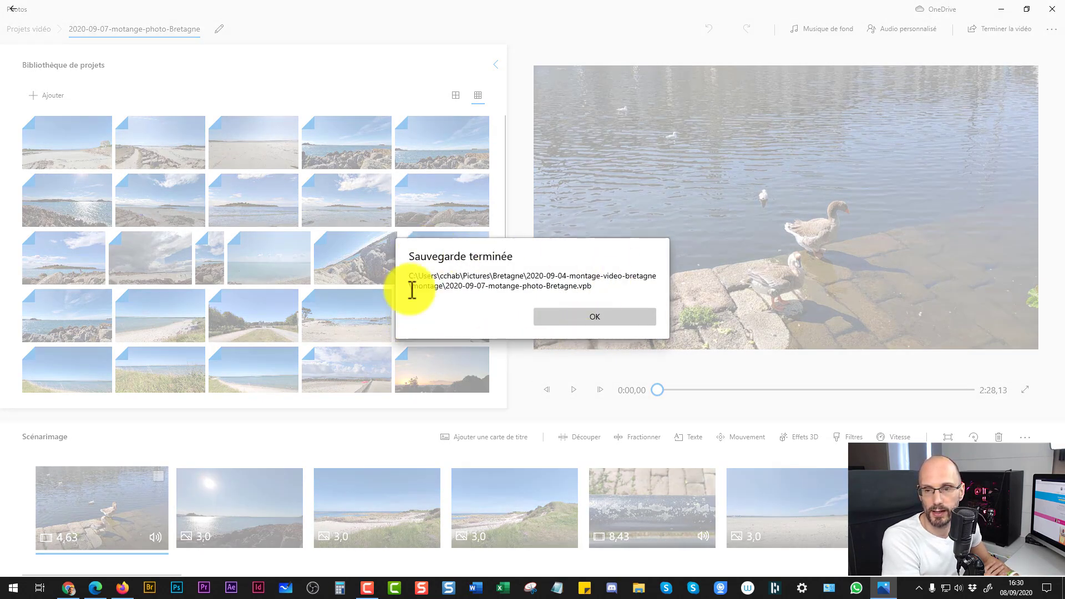
click(586, 318)
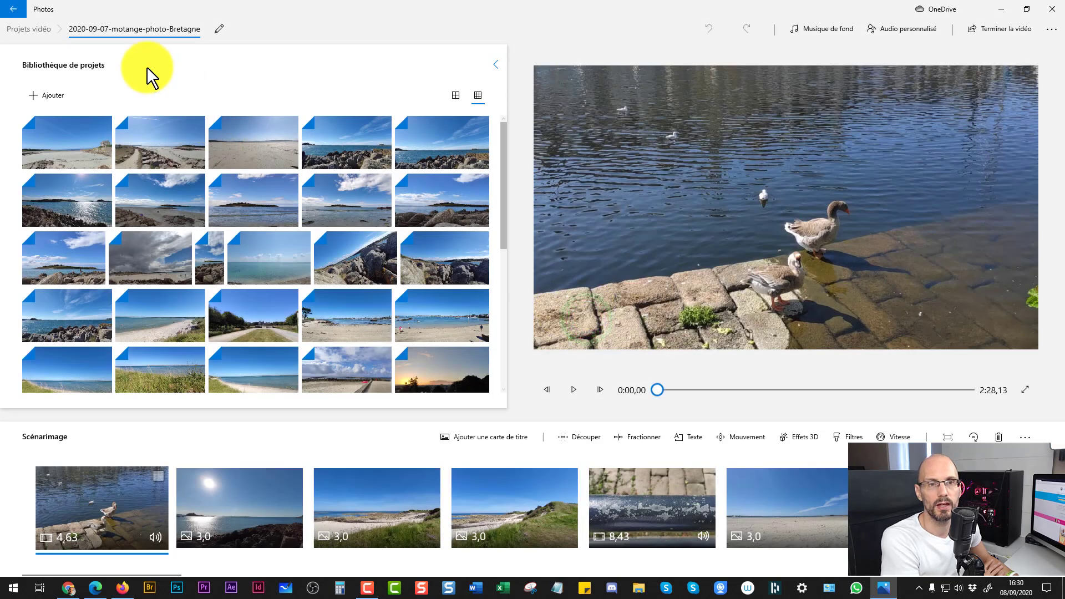
Return to the video projects list and delete the 2020-09-07-motange-photo-Bretagne project
click(26, 28)
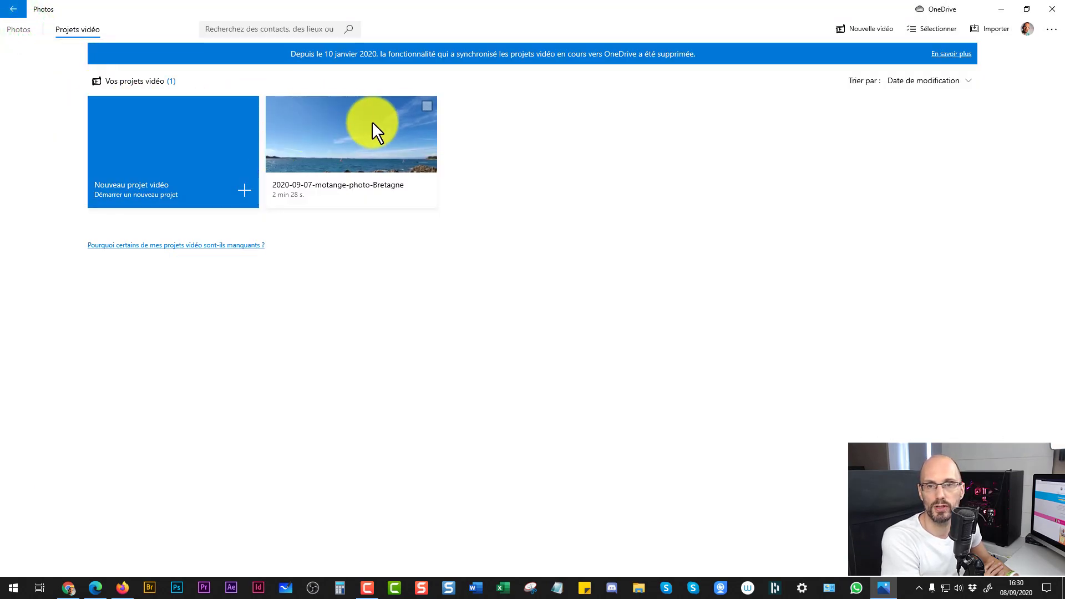
click(426, 106)
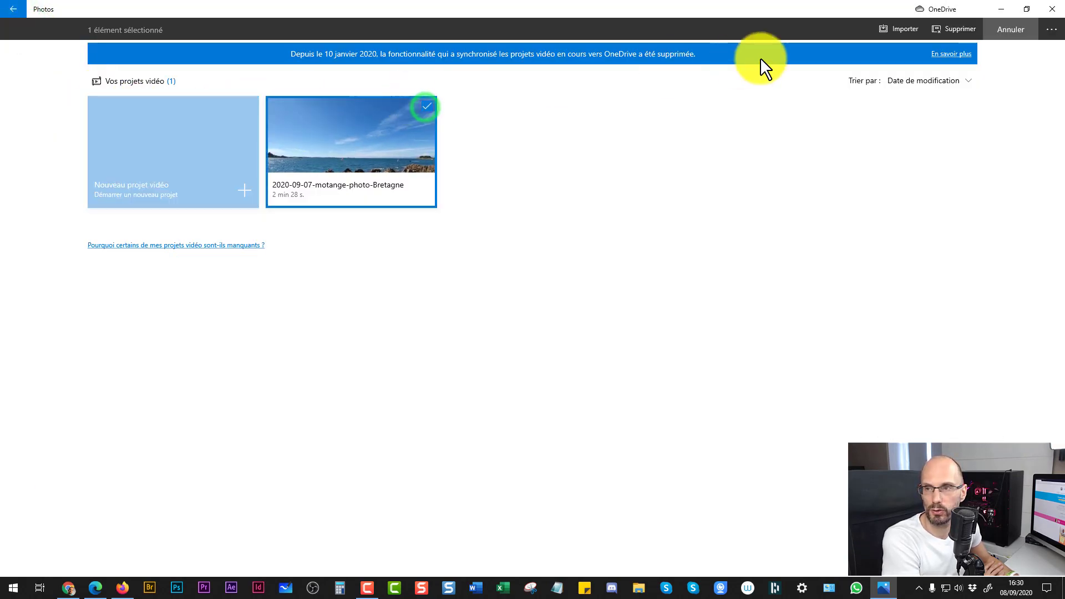
click(951, 27)
click(467, 315)
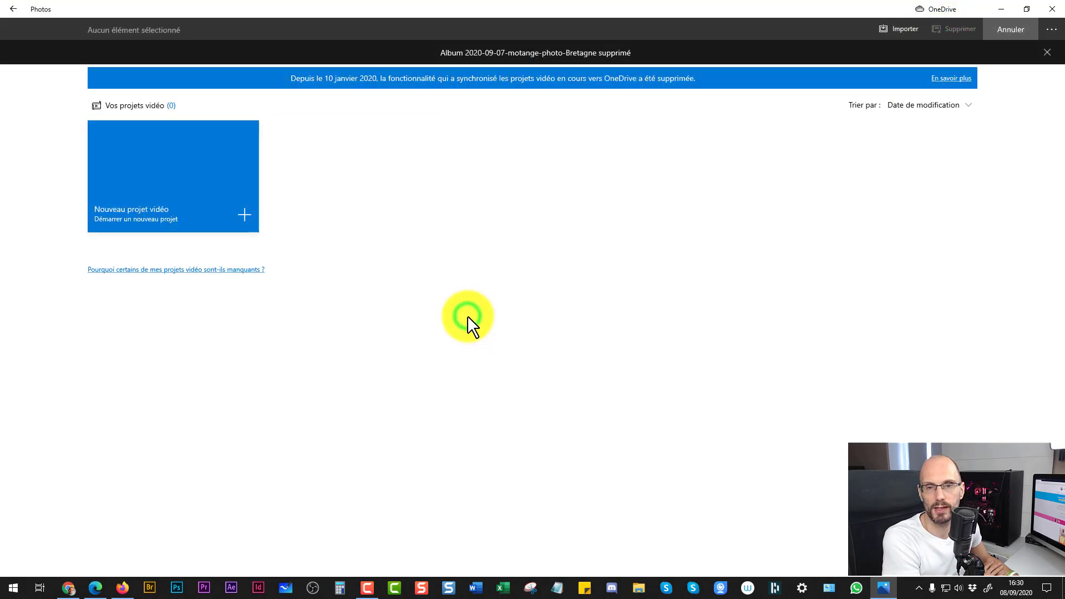
Restart Photos and import the backup 2020-09-07-motange-photo-Bretagne.vpb from the montage folder into the video projects
click(1053, 9)
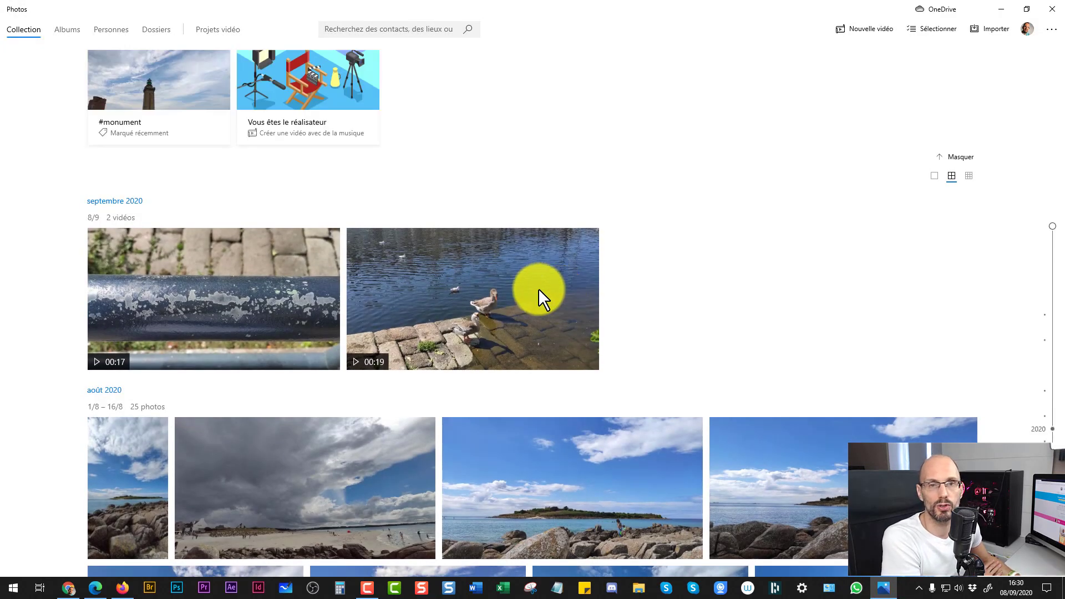
click(221, 29)
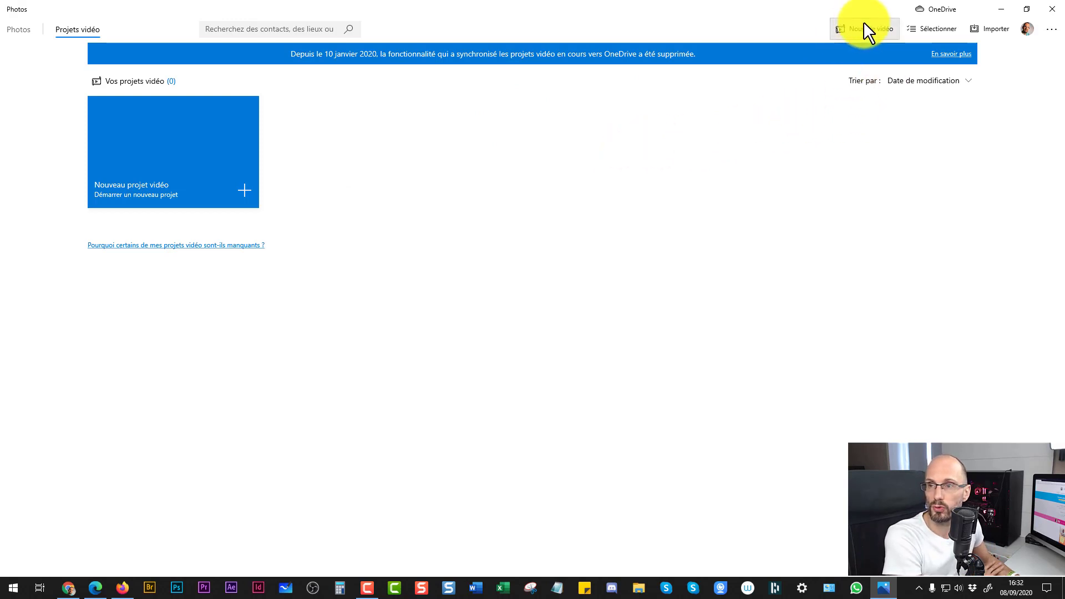
click(863, 27)
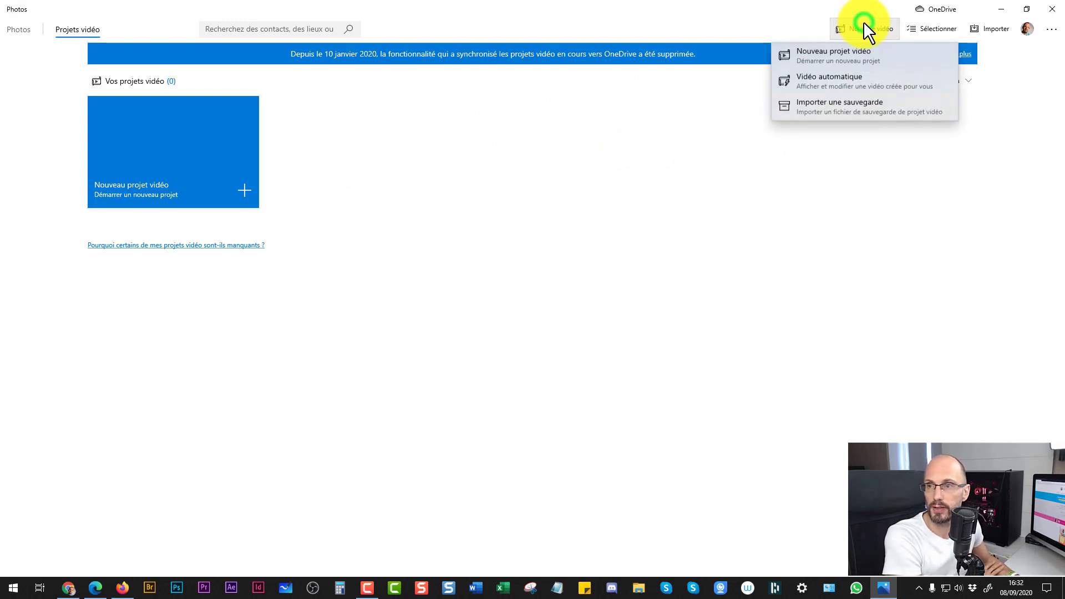
click(854, 110)
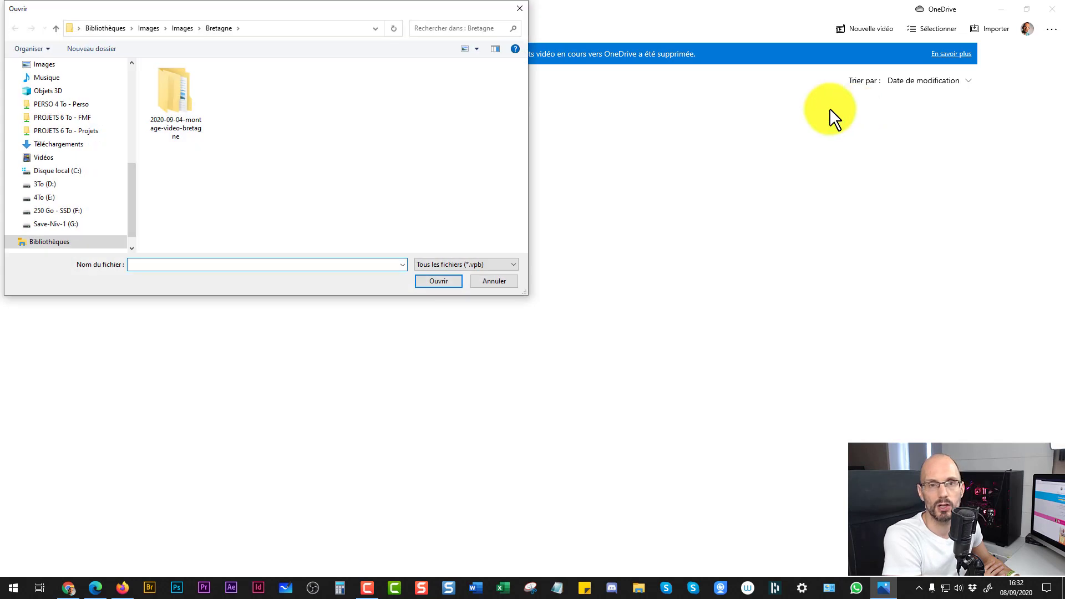
double_click(179, 102)
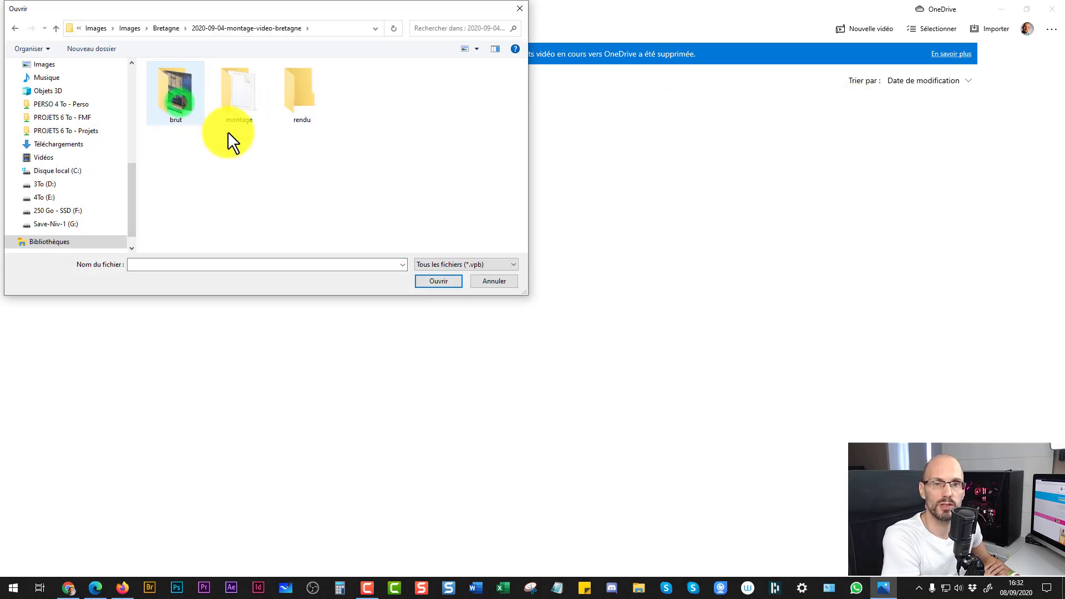
double_click(245, 90)
click(174, 87)
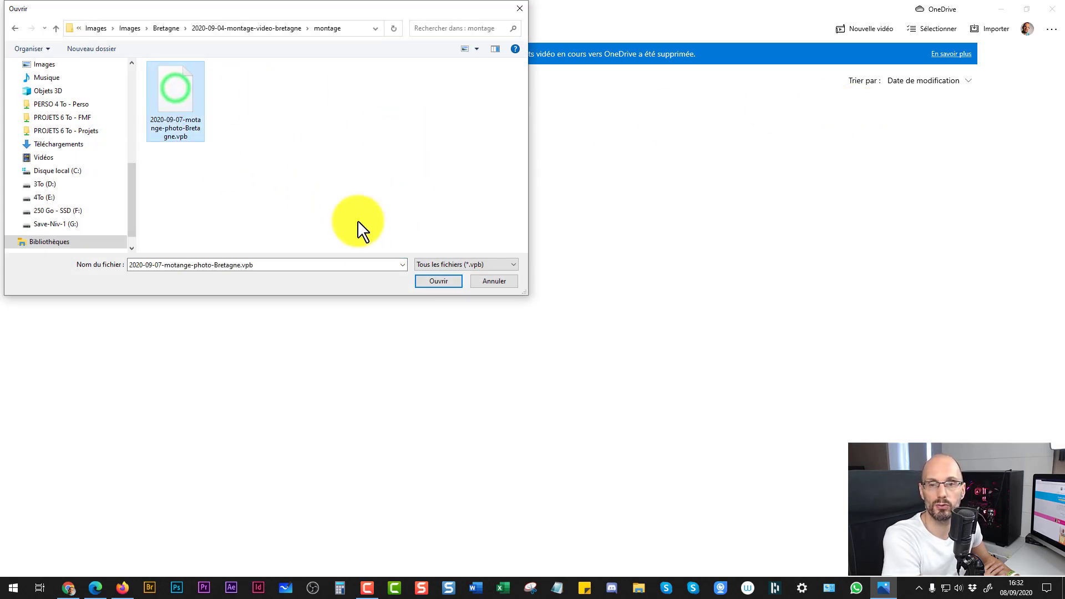
click(443, 279)
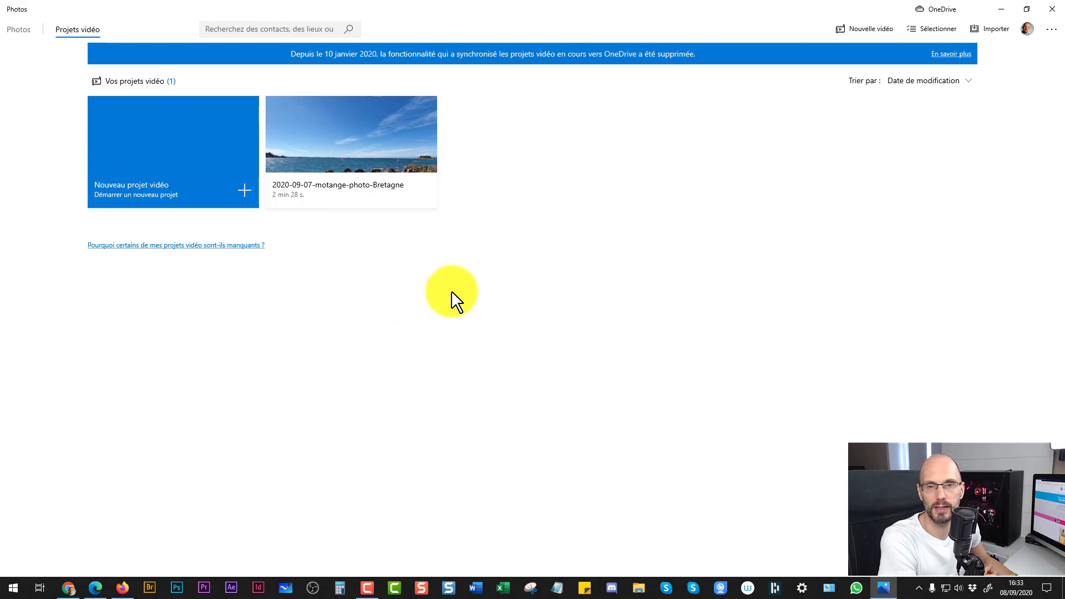
Open the imported 2020-09-07-motange-photo-Bretagne project and briefly play its opening geese video
click(330, 150)
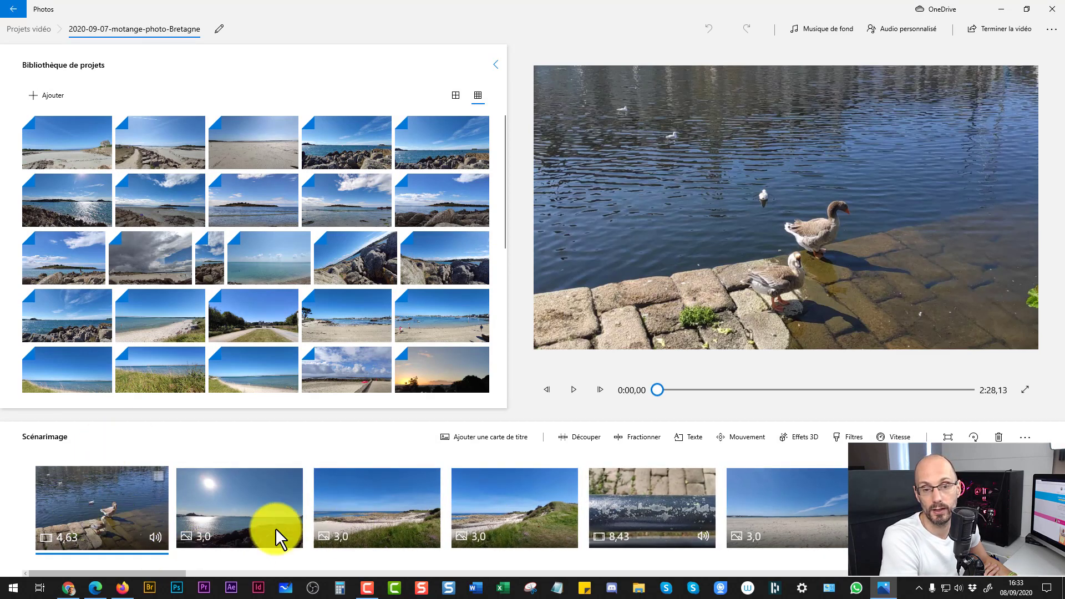
click(572, 392)
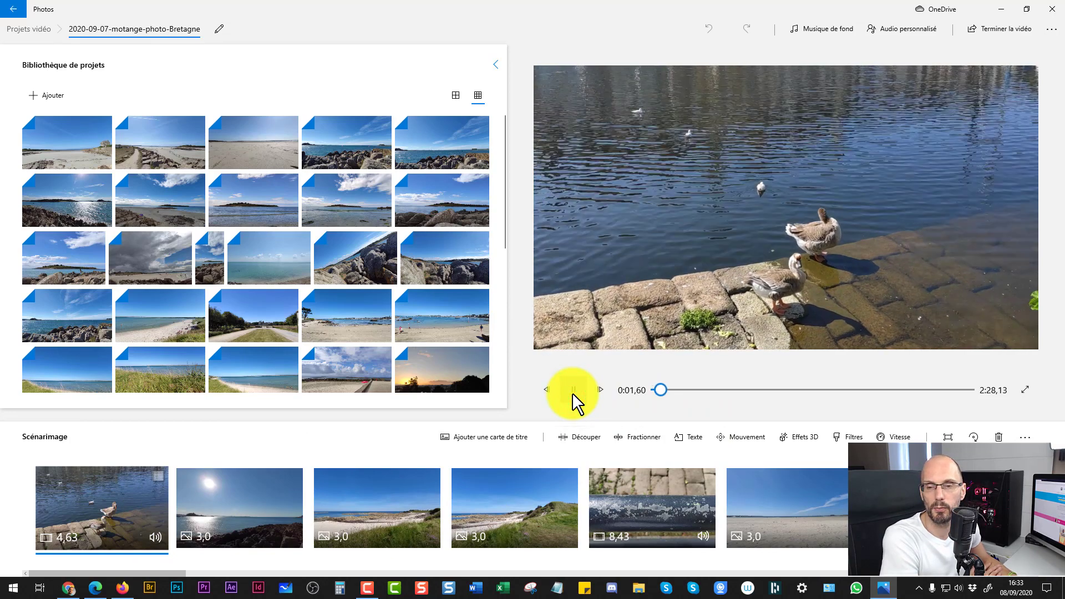
click(571, 392)
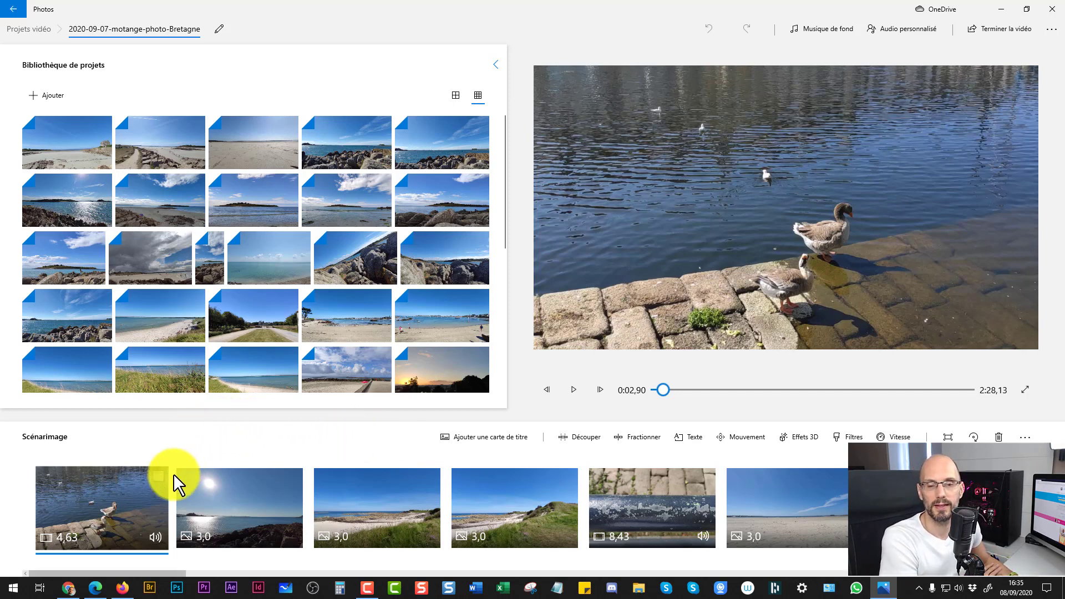
Switch to Edge, view the site's Formations page with its banner dismissed, and close both Edge and Photos
click(96, 588)
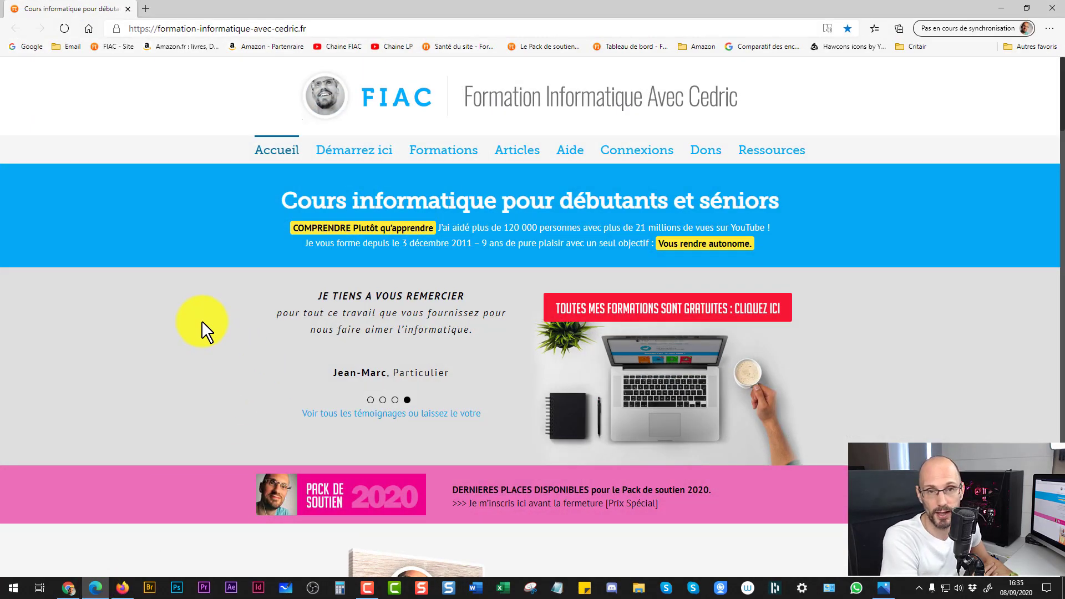
click(437, 153)
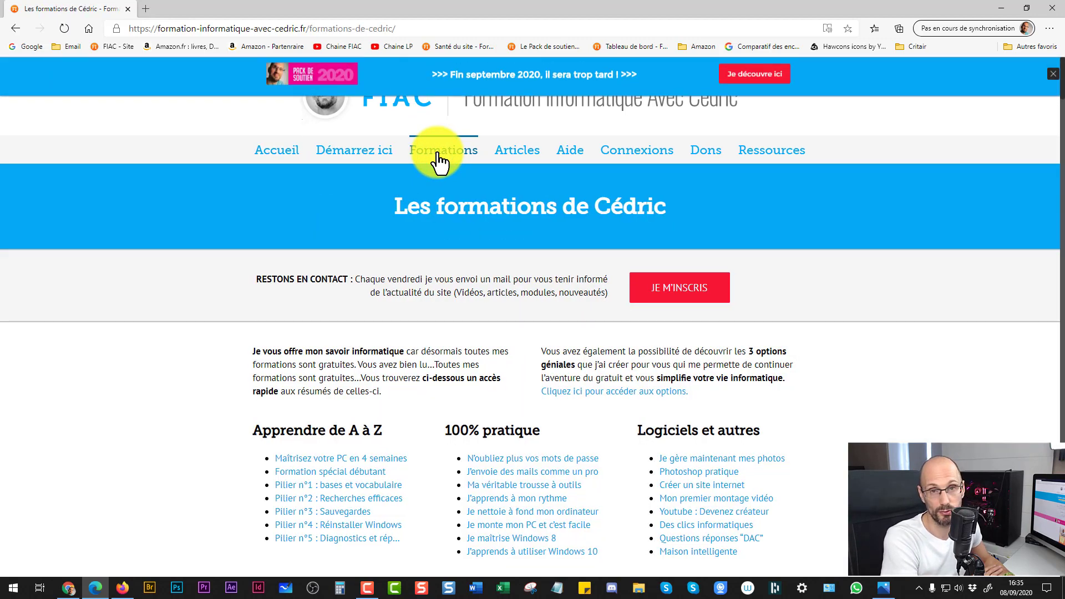
click(1053, 80)
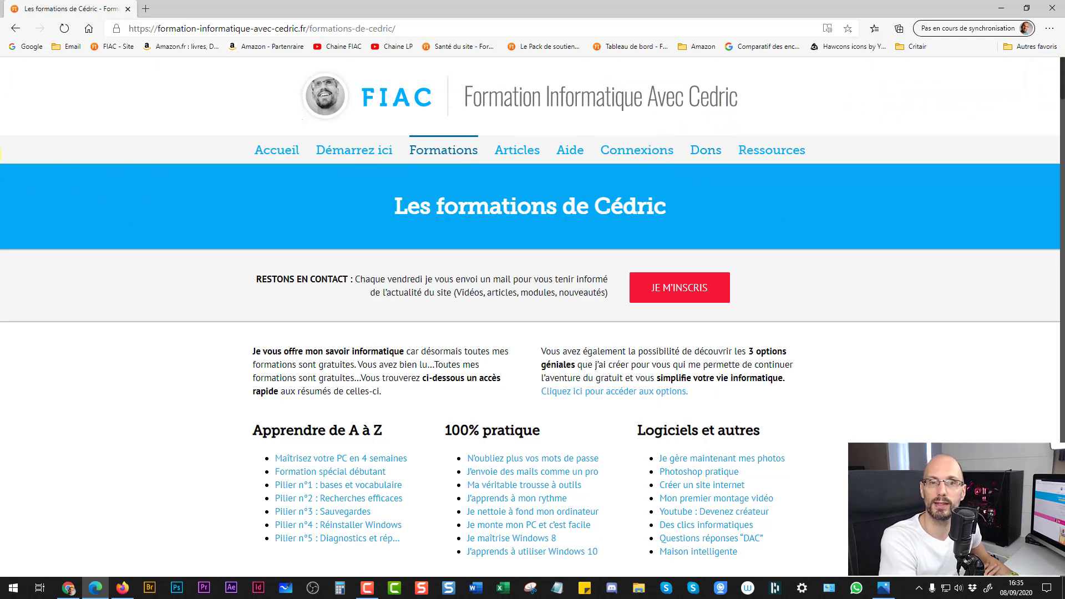
click(128, 9)
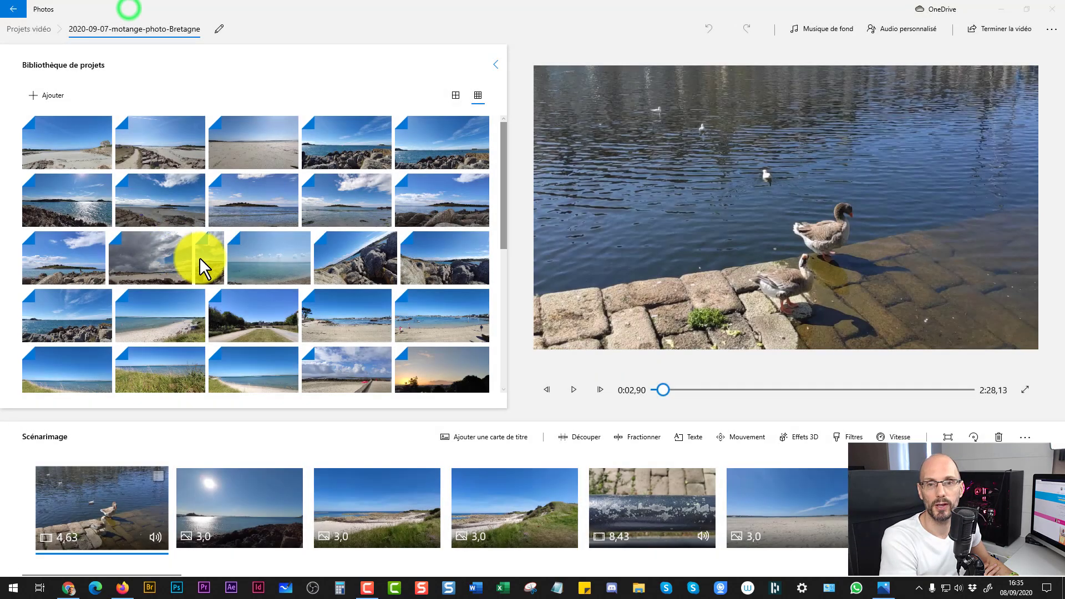
click(1050, 10)
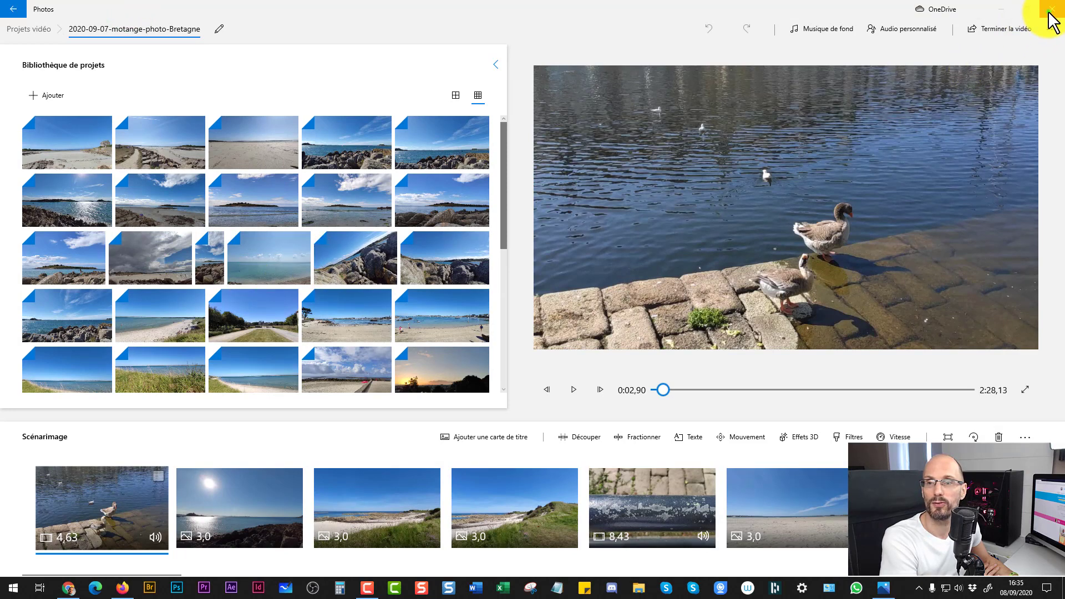